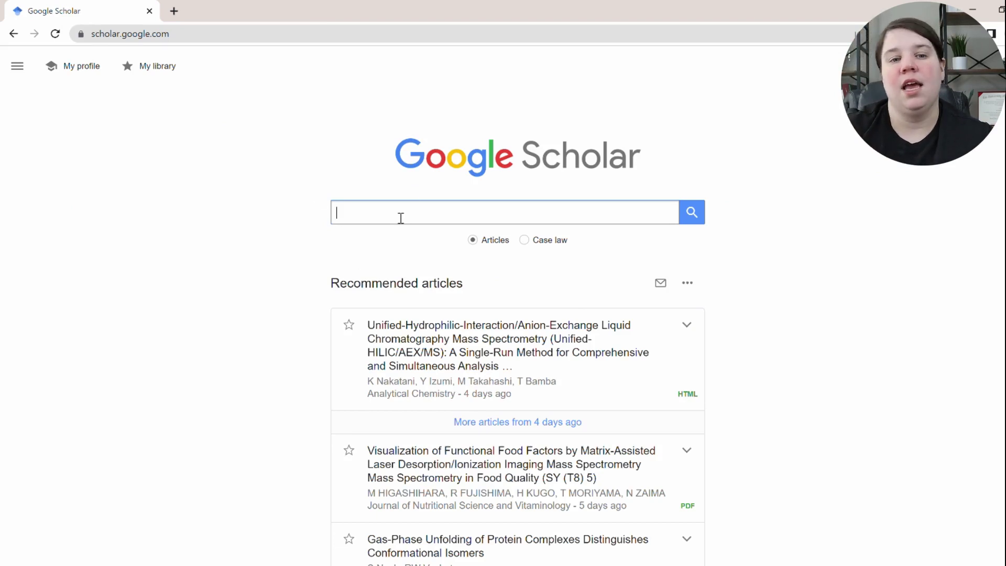
Step: Search Google Scholar for 'transgender and mental health', limited to review articles (about 31,100 results)
{"action": "type", "text": "T"}
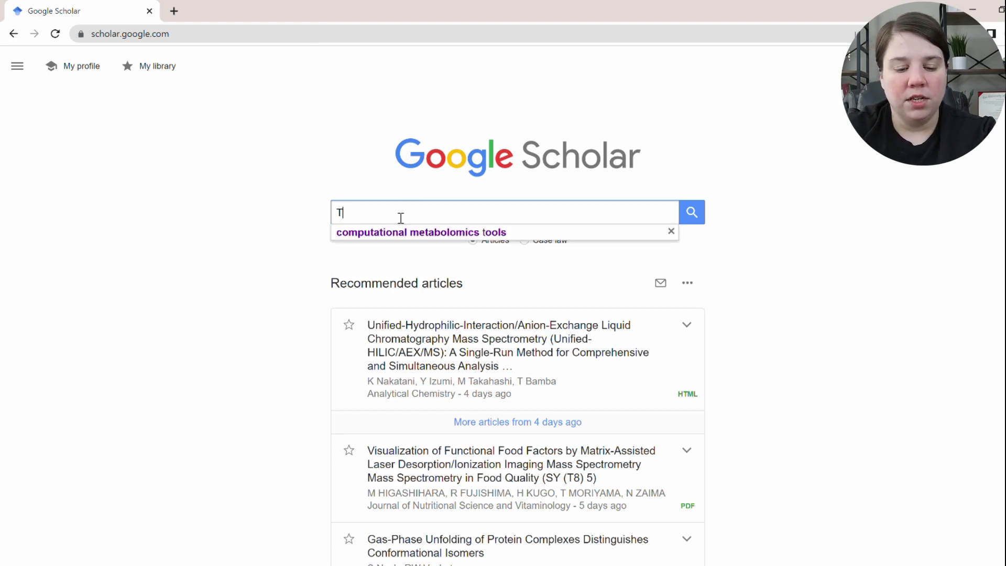
{"action": "type", "text": "ransgender AND"}
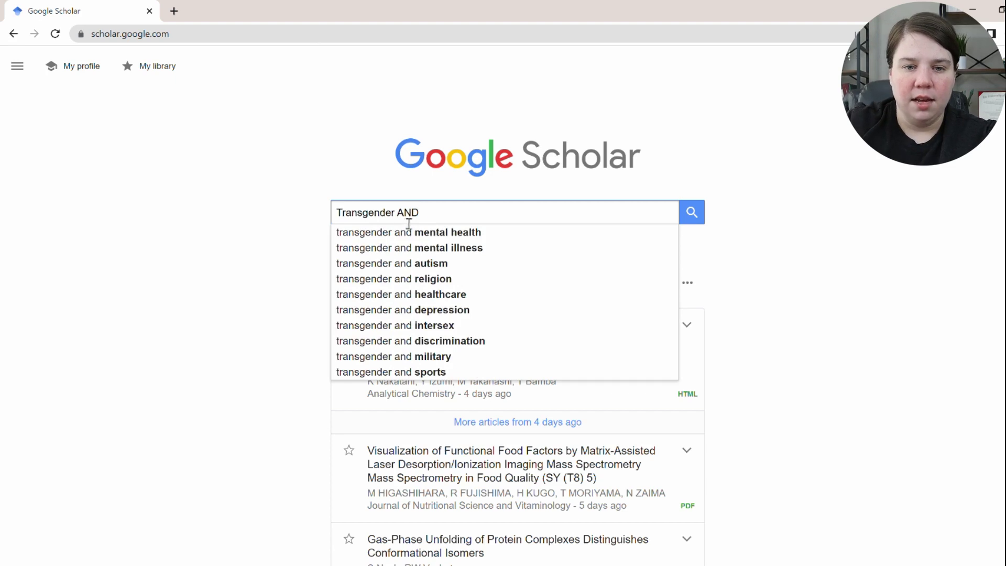
{"action": "left_click", "coordinate": [439, 233]}
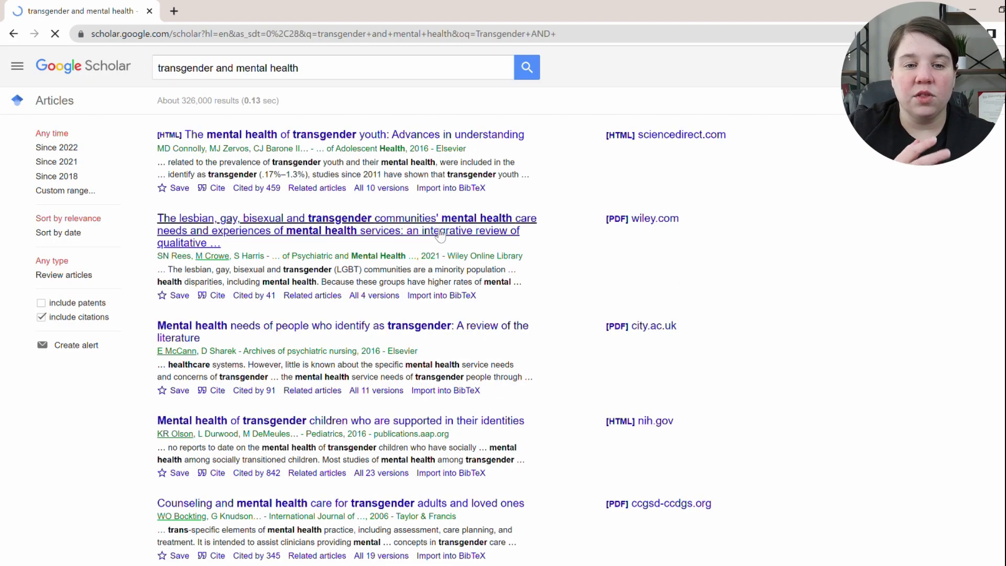
{"action": "left_click", "coordinate": [308, 63]}
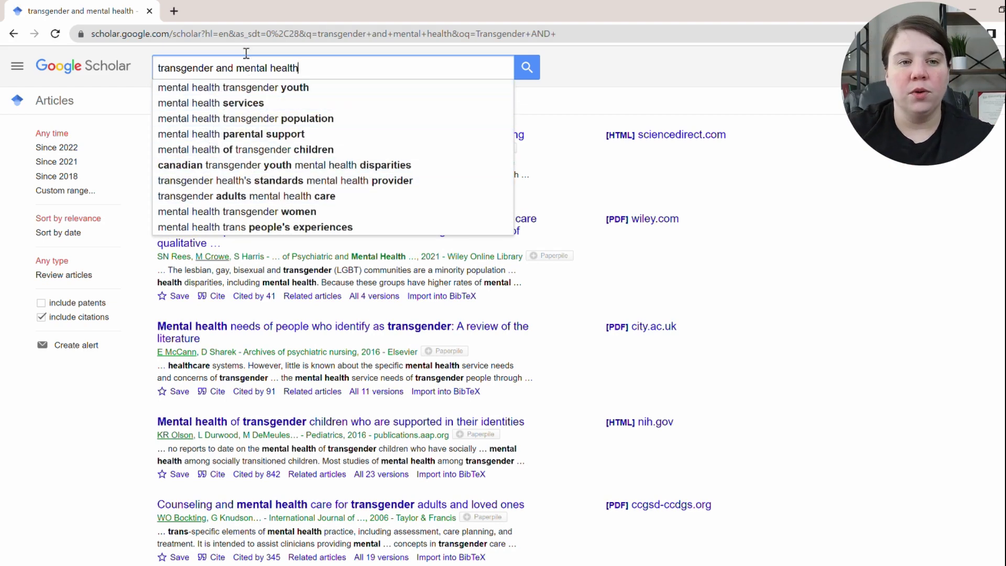
{"action": "left_click", "coordinate": [659, 67]}
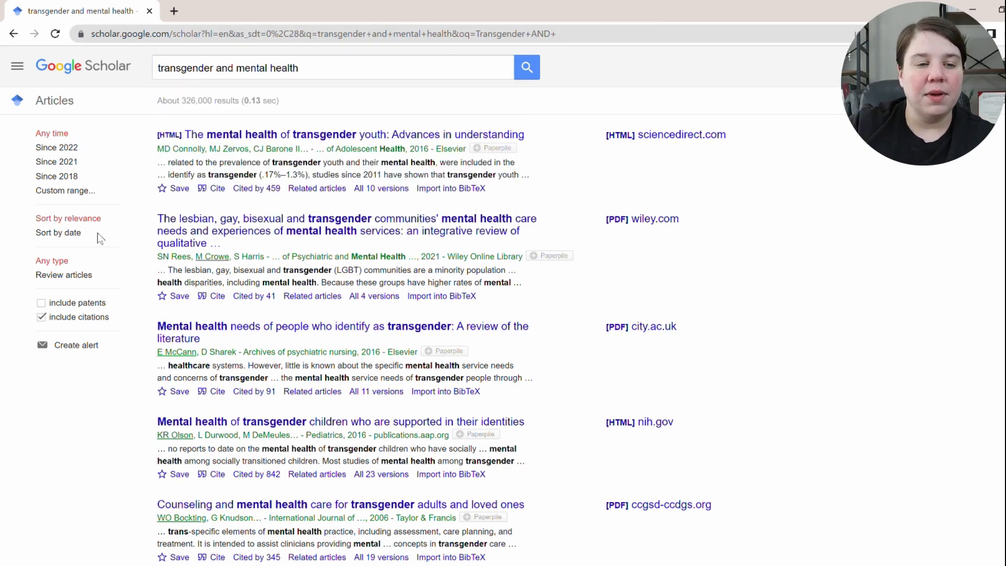
{"action": "left_click", "coordinate": [64, 276]}
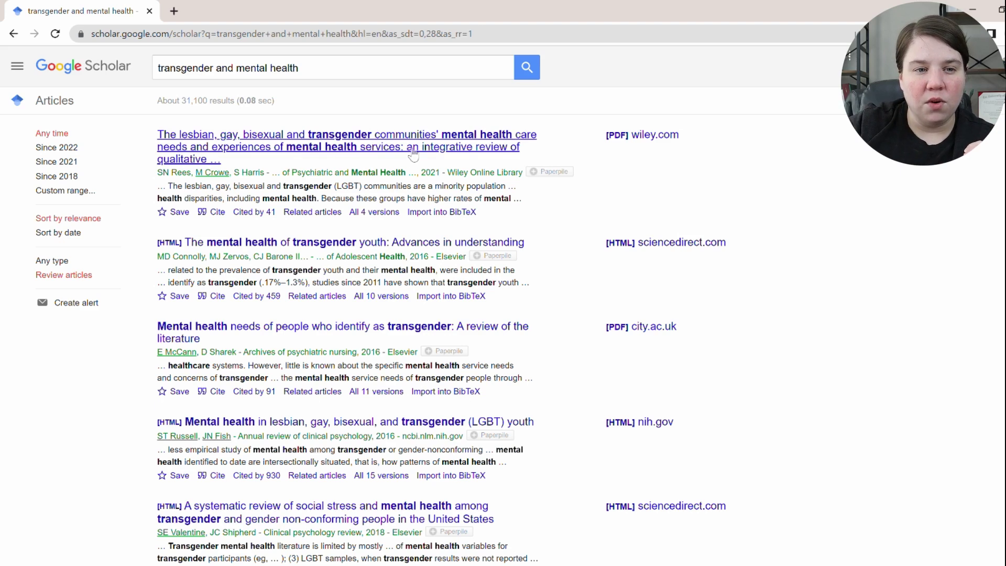
Step: Open the wiley.com, city.ac.uk and sciencedirect.com review links in new tabs
{"action": "right_click", "coordinate": [628, 139]}
{"action": "left_click", "coordinate": [647, 146]}
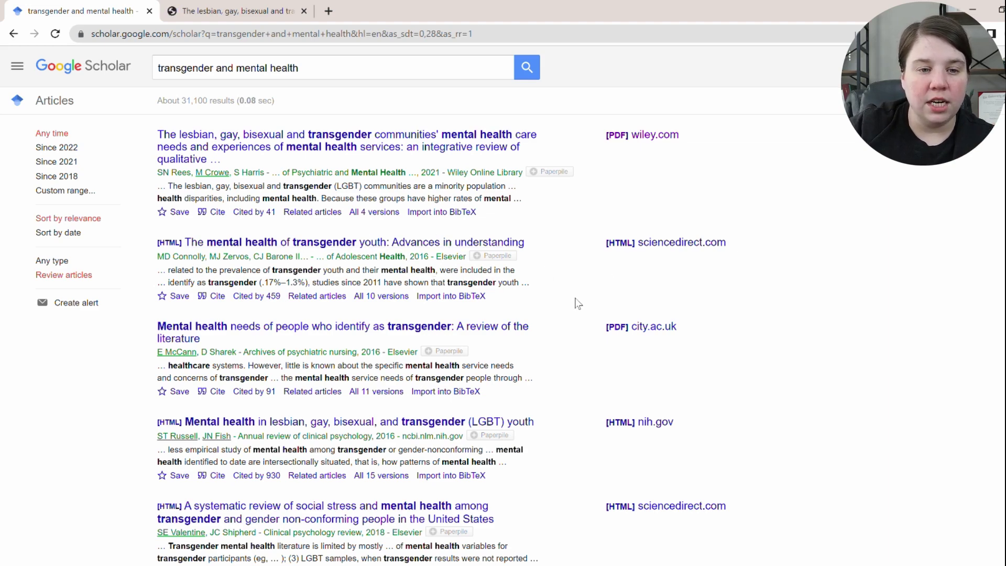
{"action": "scroll", "coordinate": [578, 304], "scroll_direction": "down", "scroll_amount": 1}
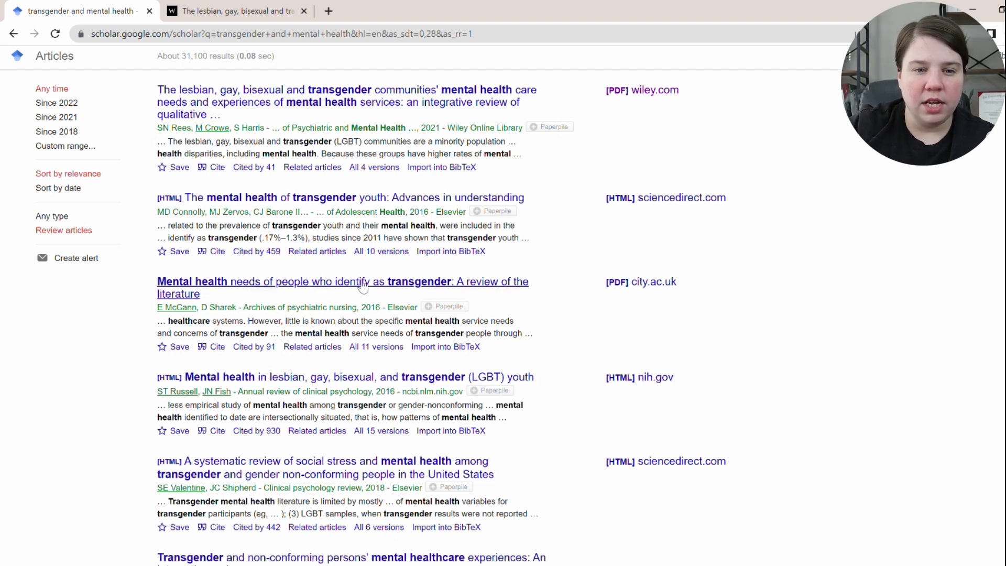
{"action": "right_click", "coordinate": [649, 282]}
{"action": "left_click", "coordinate": [681, 288]}
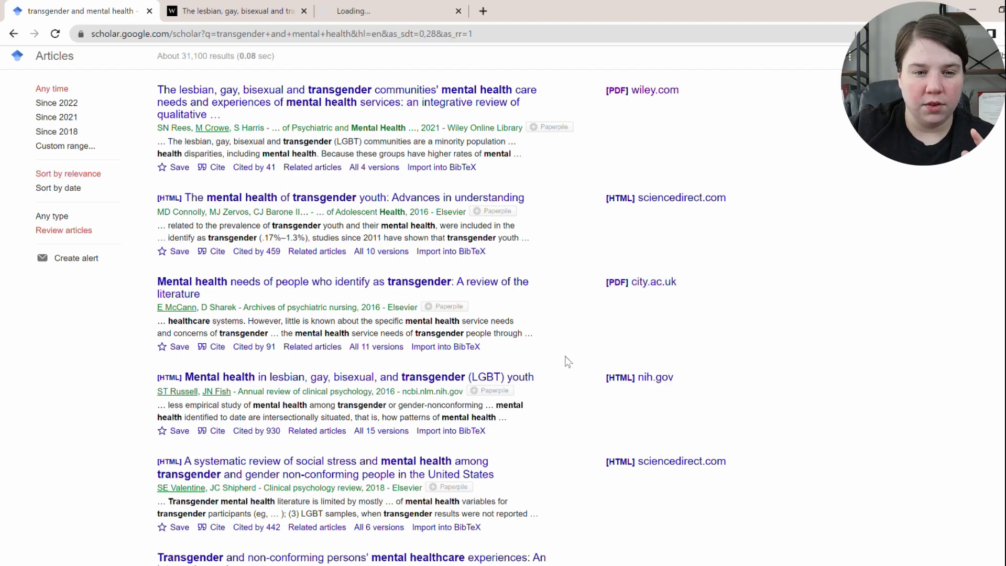
{"action": "scroll", "coordinate": [566, 360], "scroll_direction": "down", "scroll_amount": 3}
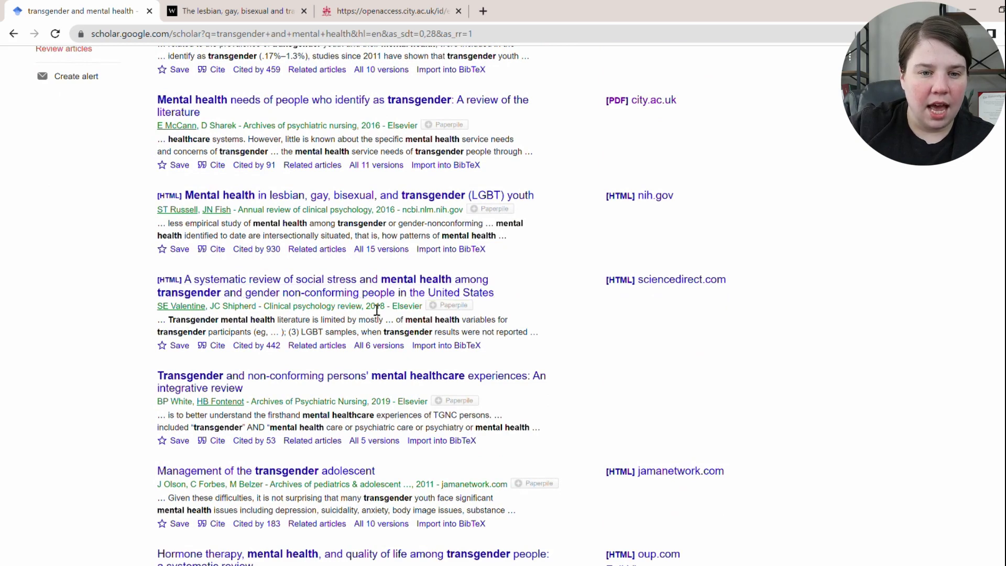
{"action": "right_click", "coordinate": [625, 281]}
{"action": "left_click", "coordinate": [655, 288]}
Step: Close the City repository PDF tab and bring up the custom year range fields
{"action": "scroll", "coordinate": [506, 204], "scroll_direction": "up", "scroll_amount": 5}
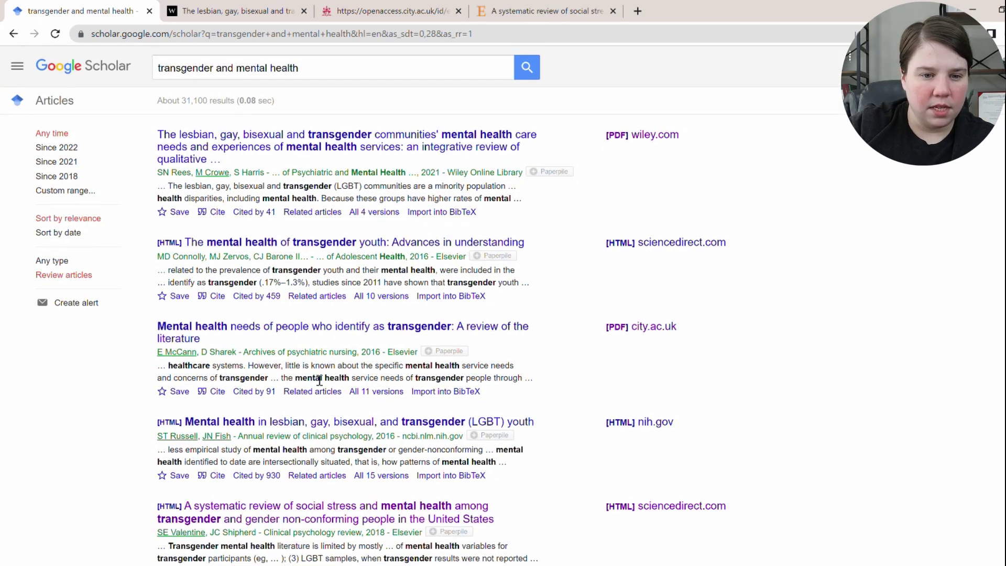
{"action": "left_click", "coordinate": [388, 9]}
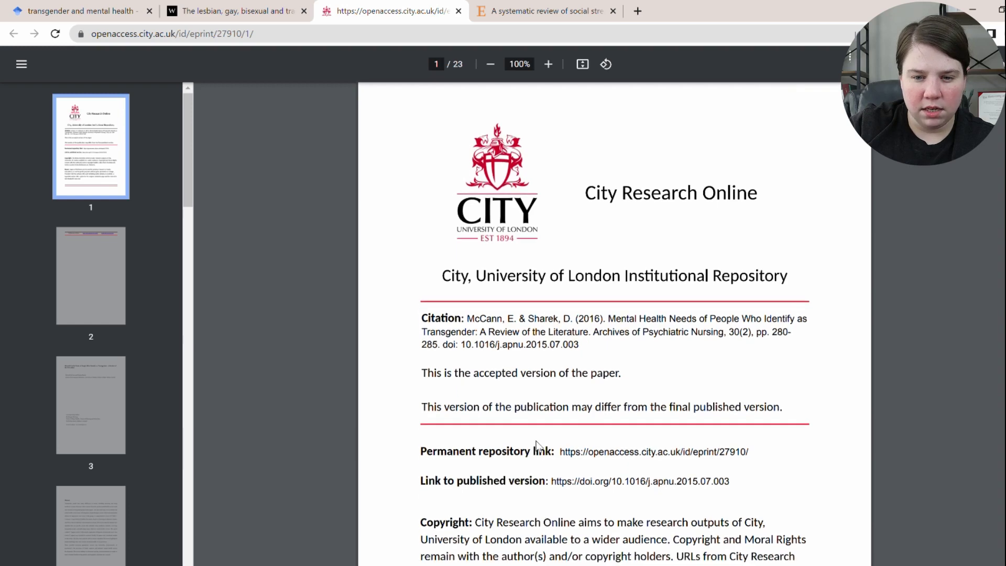
{"action": "key", "text": "ctrl+w"}
{"action": "left_click", "coordinate": [68, 192]}
{"action": "left_click", "coordinate": [63, 205]}
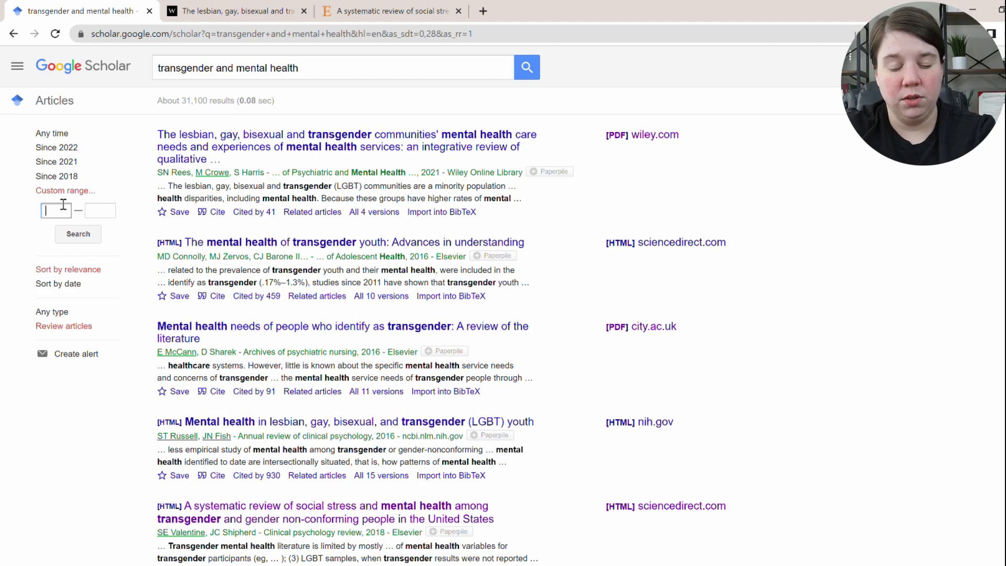
Step: Limit results to 2018 onward, open the oup.com hormone therapy review in a new tab, and select 'mental health'
{"action": "type", "text": "2018"}
{"action": "left_click", "coordinate": [90, 234]}
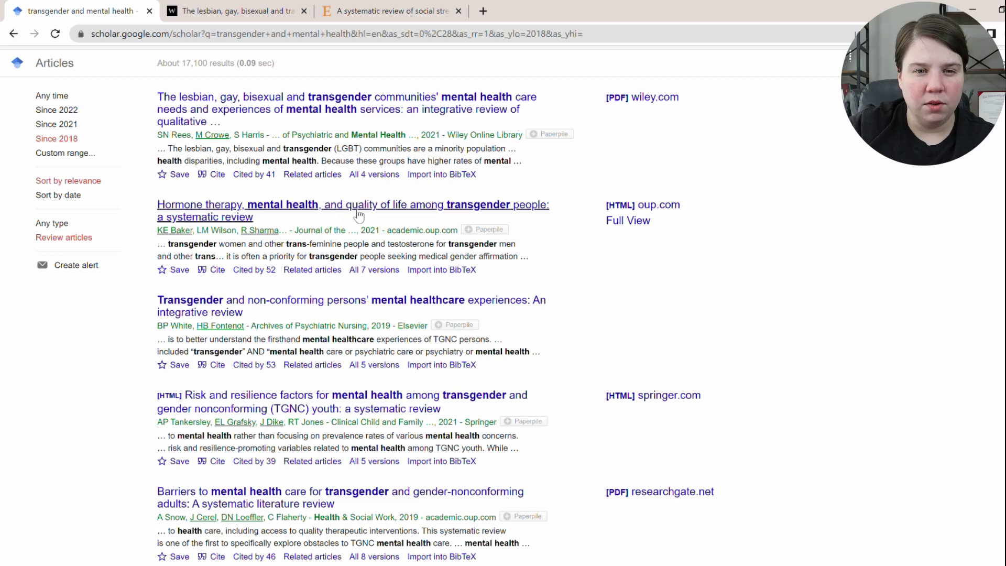
{"action": "right_click", "coordinate": [649, 208]}
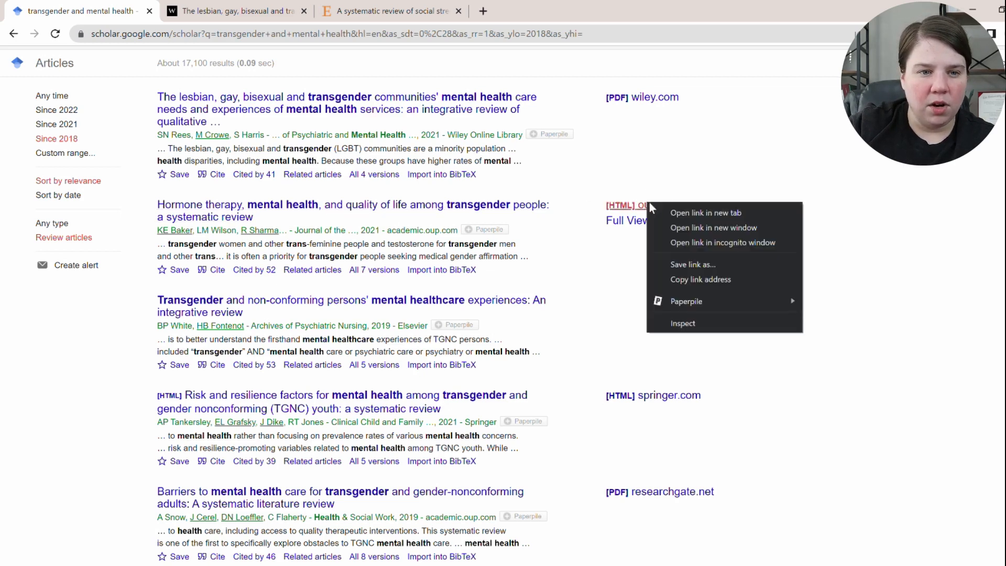
{"action": "left_click", "coordinate": [671, 213]}
{"action": "scroll", "coordinate": [312, 216], "scroll_direction": "up", "scroll_amount": 1}
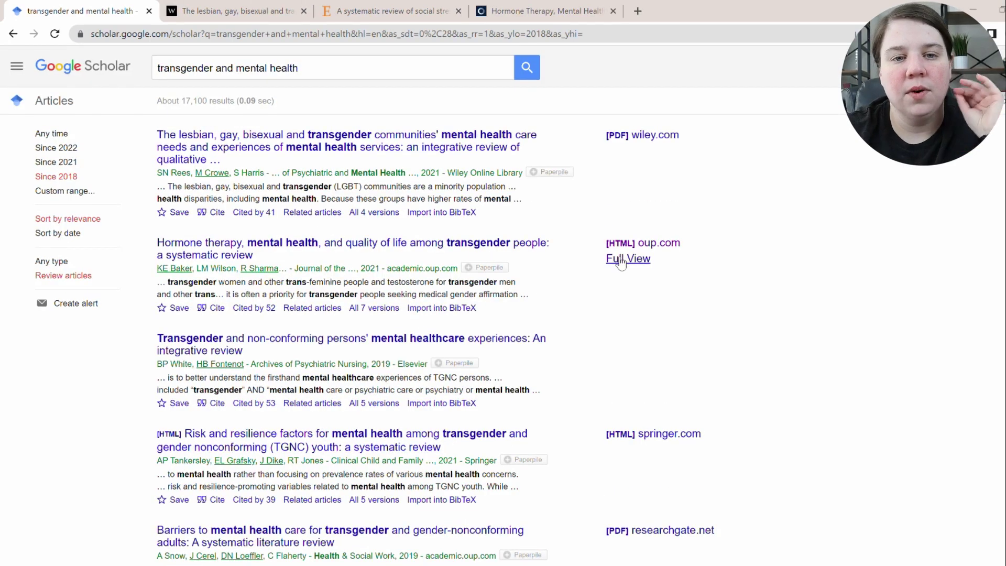
{"action": "left_click_drag", "start_coordinate": [306, 69], "coordinate": [235, 74]}
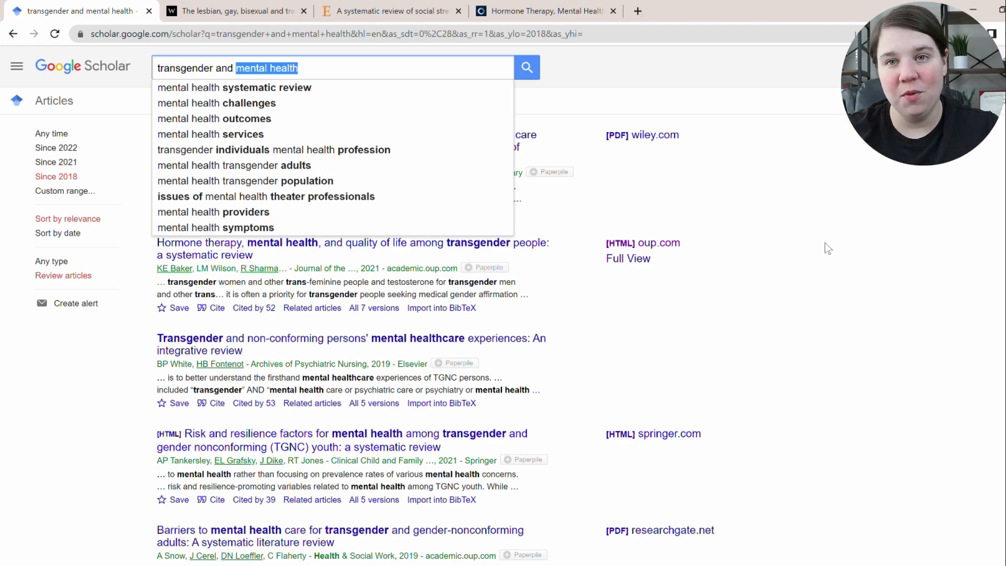
Step: Change the search to 'transgender and relationships'
{"action": "type", "text": "relat"}
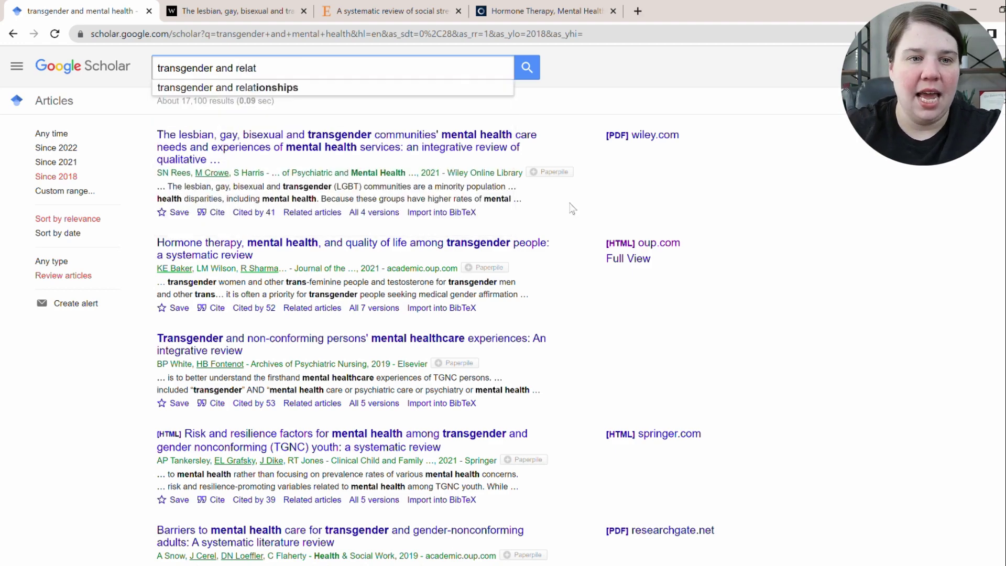
{"action": "left_click", "coordinate": [287, 89]}
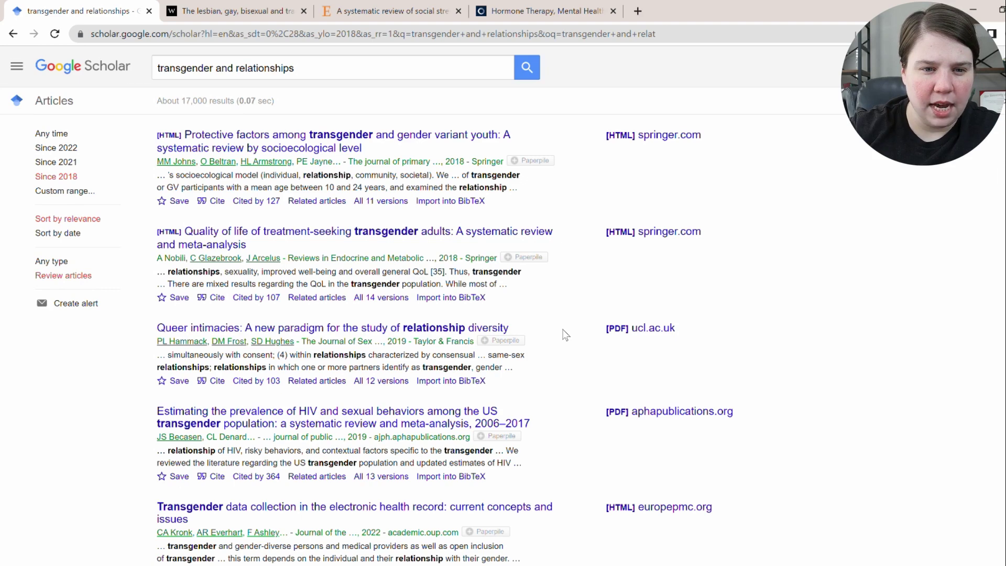
{"action": "scroll", "coordinate": [563, 333], "scroll_direction": "down", "scroll_amount": 2}
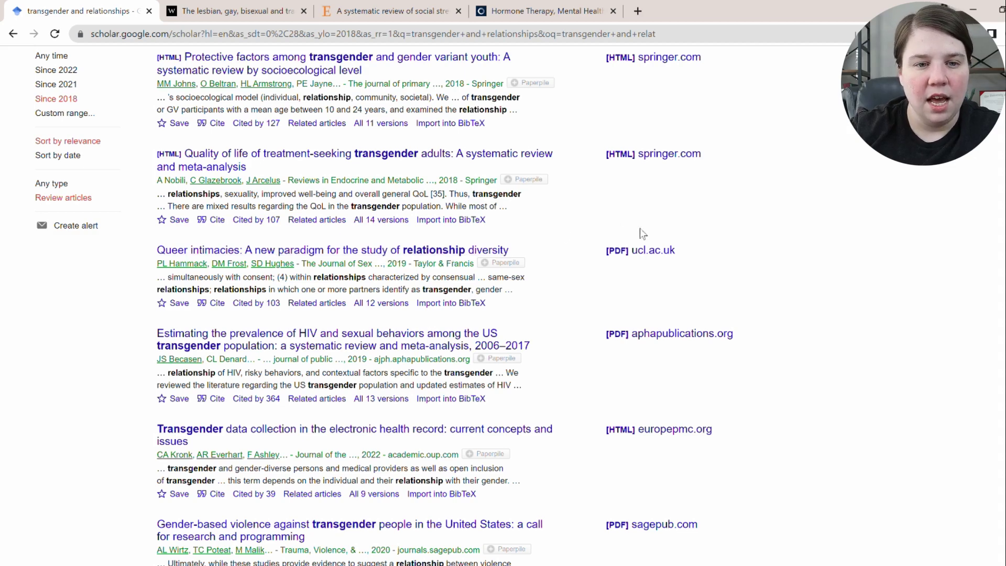
Step: Open the ucl.ac.uk Queer intimacies PDF and the springer.com quality-of-life review in new tabs
{"action": "right_click", "coordinate": [642, 247]}
{"action": "left_click", "coordinate": [668, 256]}
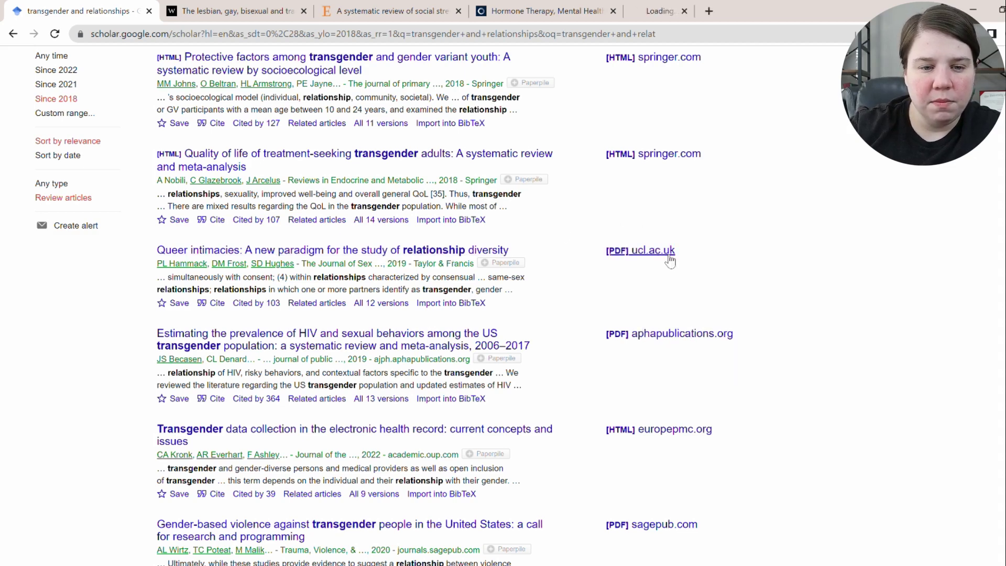
{"action": "scroll", "coordinate": [569, 333], "scroll_direction": "up", "scroll_amount": 2}
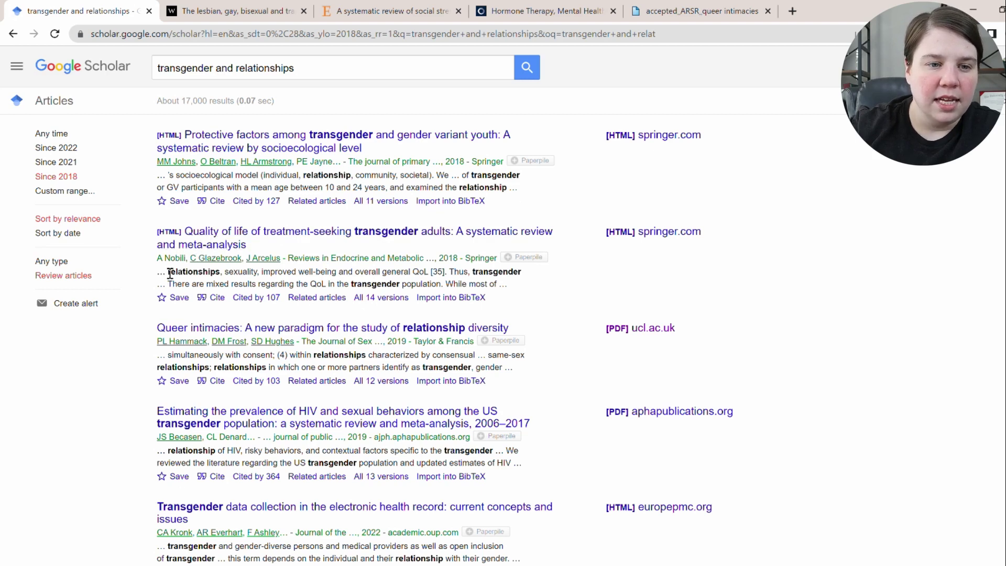
{"action": "left_click_drag", "start_coordinate": [167, 273], "coordinate": [329, 272]}
{"action": "left_click", "coordinate": [337, 283]}
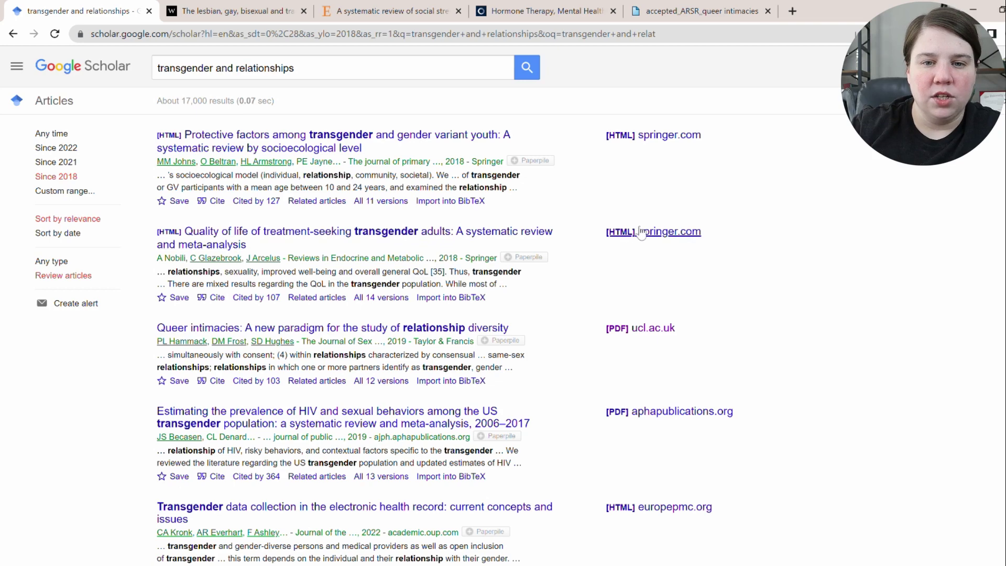
{"action": "right_click", "coordinate": [660, 231]}
{"action": "left_click", "coordinate": [687, 239]}
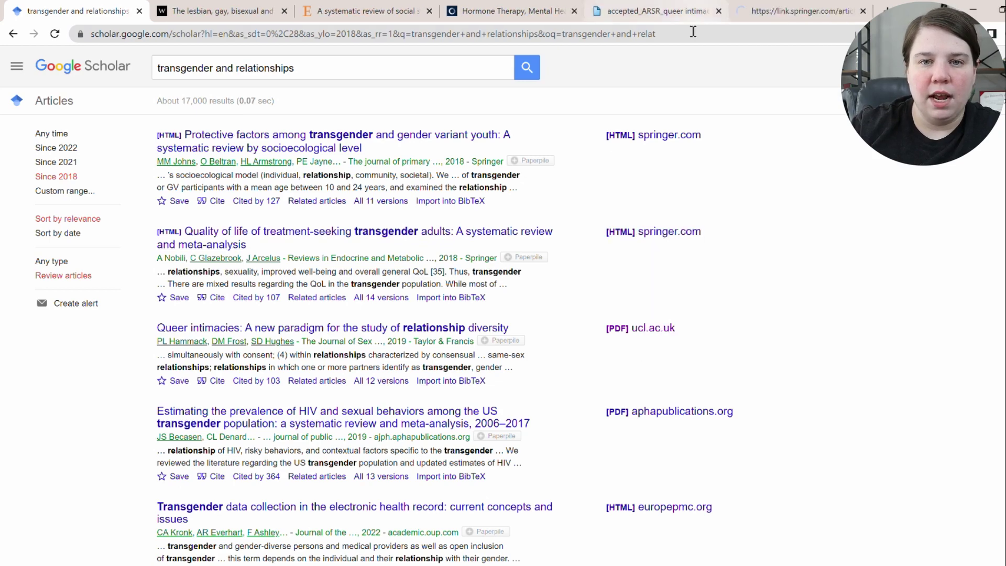
Step: Create a 'Transgender Reviews' folder inside Downloads
{"action": "left_click", "coordinate": [220, 11]}
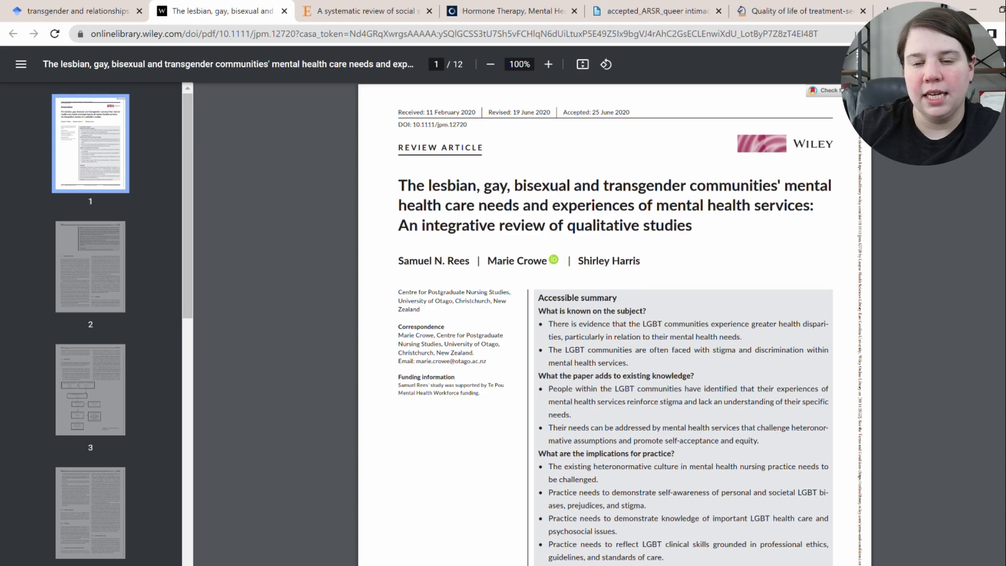
{"action": "key", "text": "super+e"}
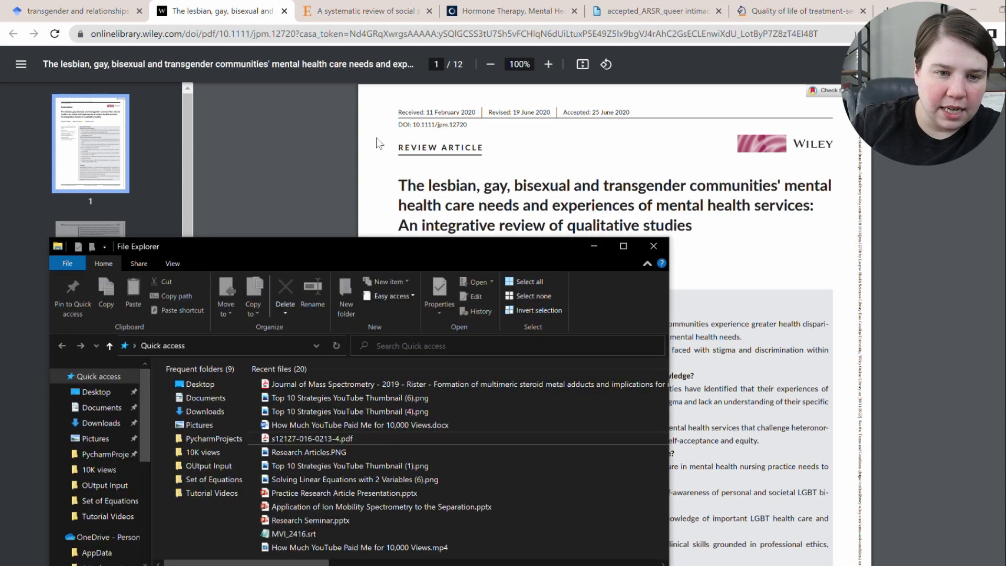
{"action": "left_click", "coordinate": [191, 408]}
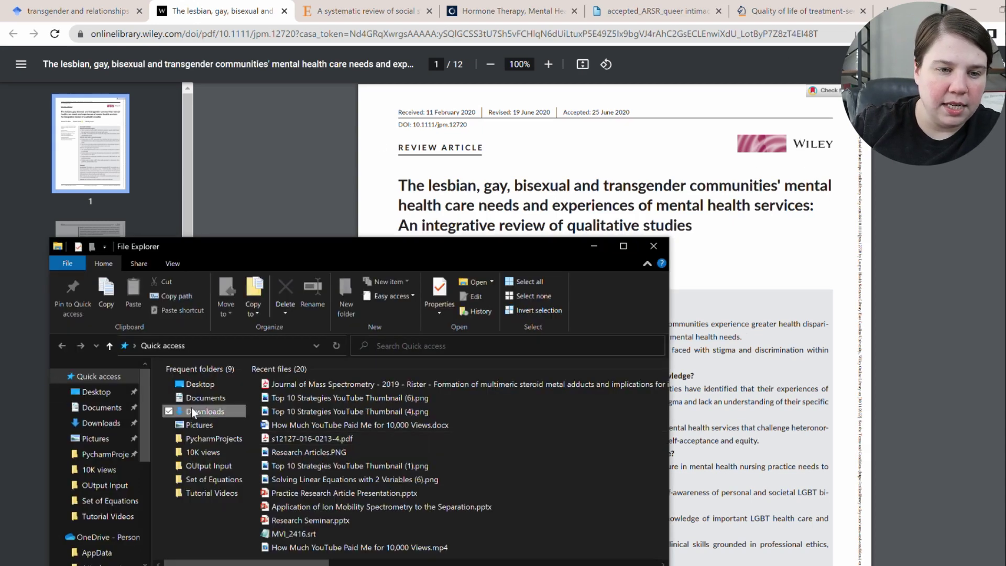
{"action": "double_click", "coordinate": [208, 412]}
{"action": "left_click", "coordinate": [346, 302]}
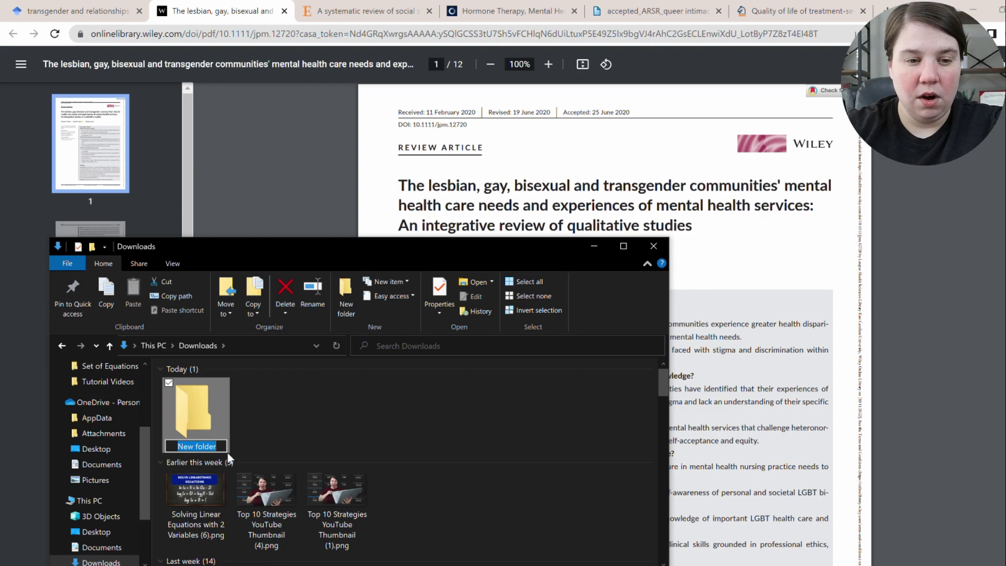
{"action": "type", "text": "Transgender Reviews"}
{"action": "key", "text": "Return"}
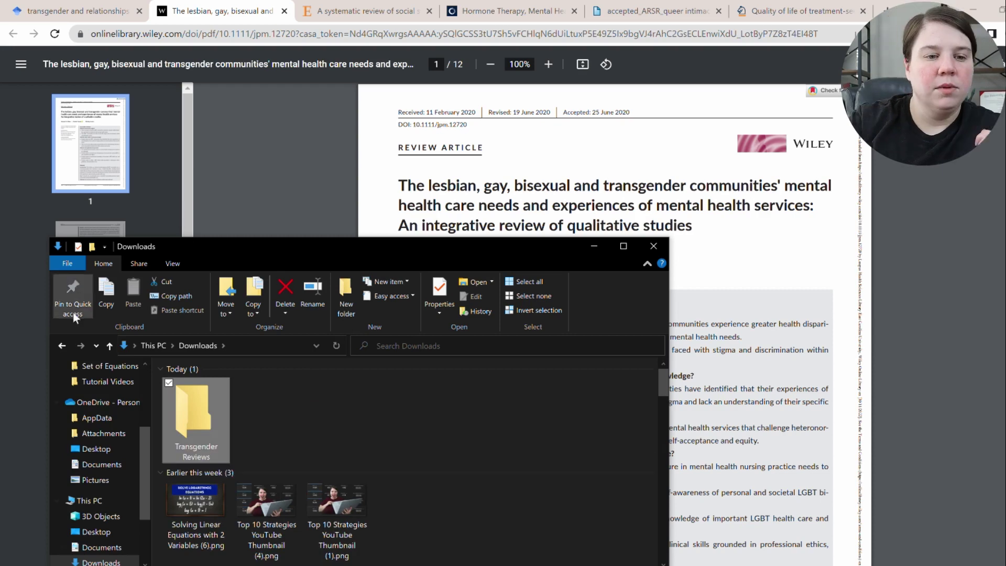
{"action": "double_click", "coordinate": [197, 406]}
Step: Save the Wiley LGBT mental health care review PDF into Transgender Reviews
{"action": "left_click", "coordinate": [594, 247]}
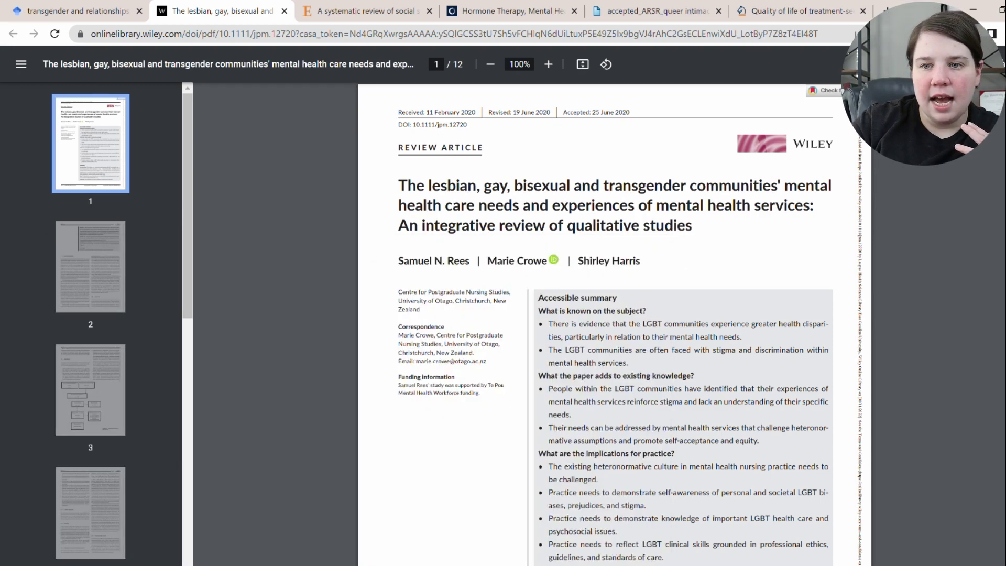
{"action": "key", "text": "ctrl+s"}
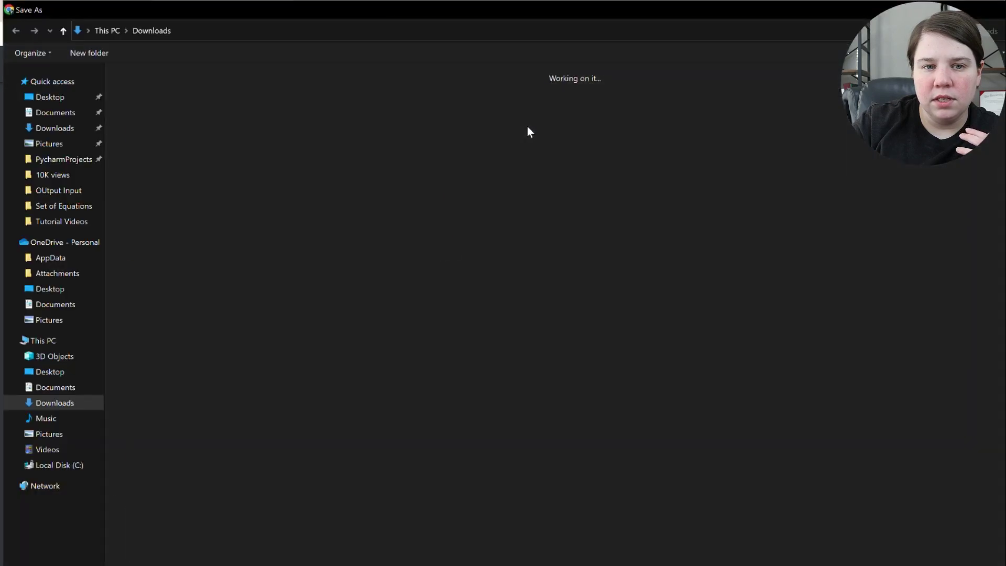
{"action": "double_click", "coordinate": [162, 146]}
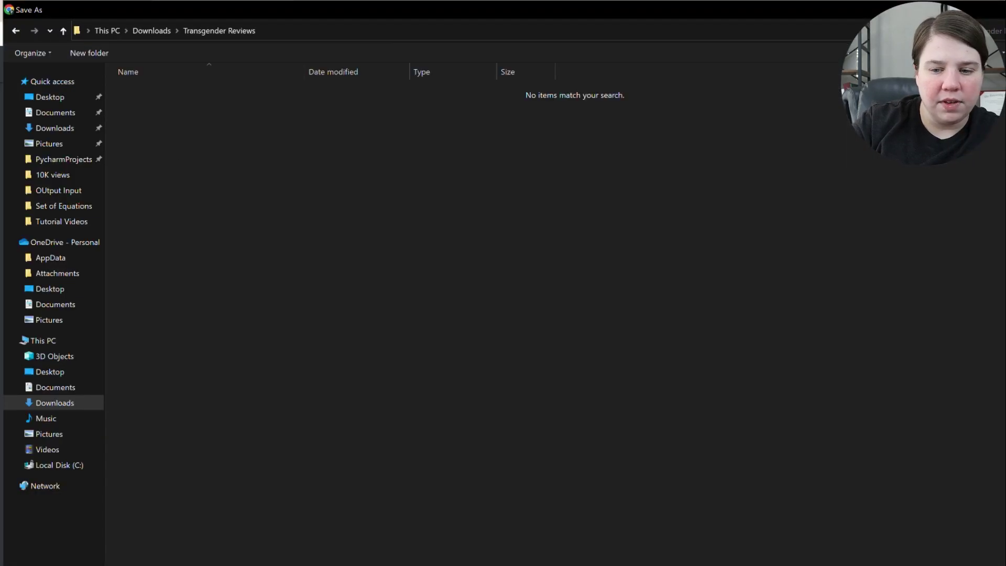
{"action": "key", "text": "Return"}
{"action": "left_click", "coordinate": [365, 12]}
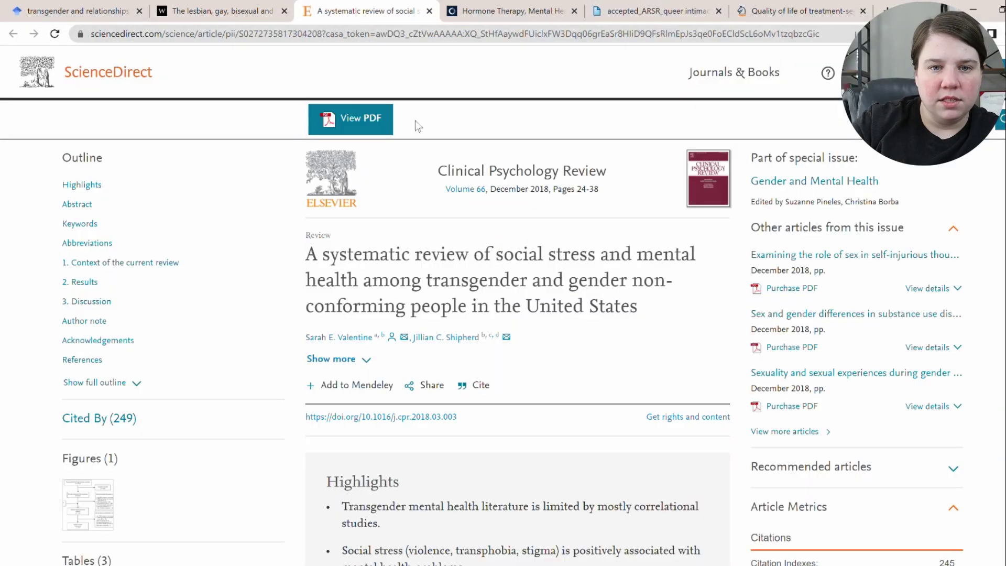
Step: Open the social stress systematic review as a PDF and save it to Transgender Reviews
{"action": "left_click", "coordinate": [343, 124]}
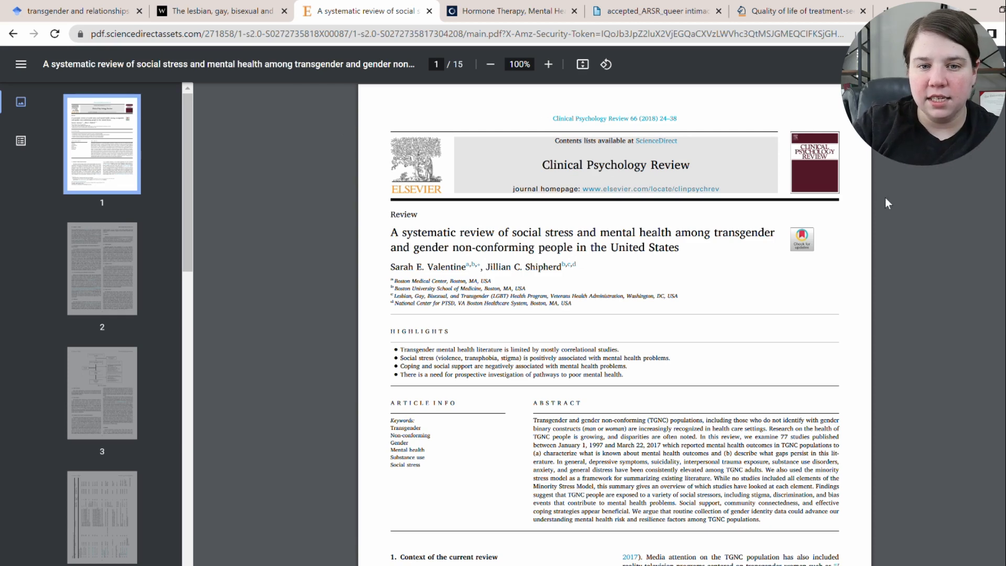
{"action": "key", "text": "ctrl+s"}
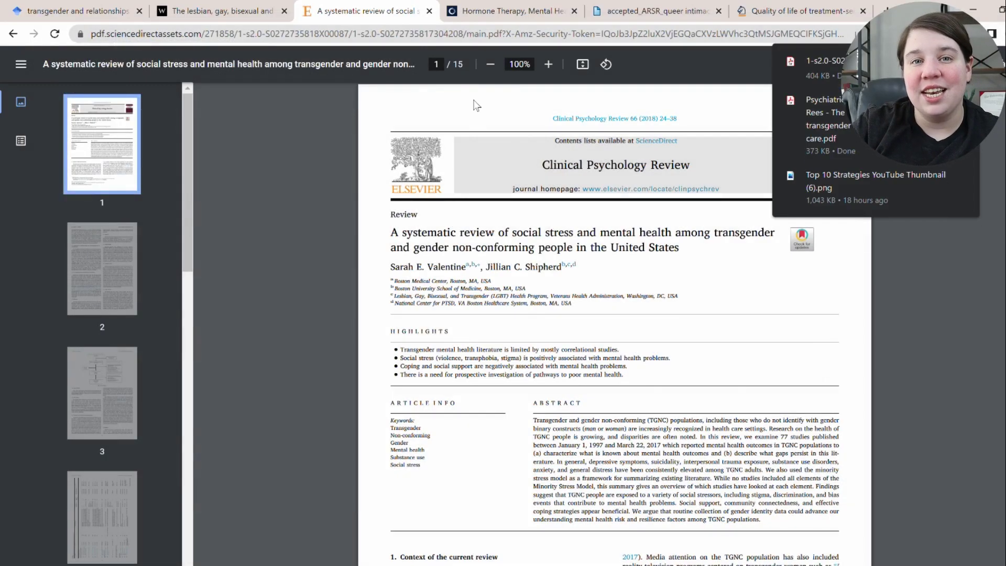
{"action": "left_click", "coordinate": [505, 13]}
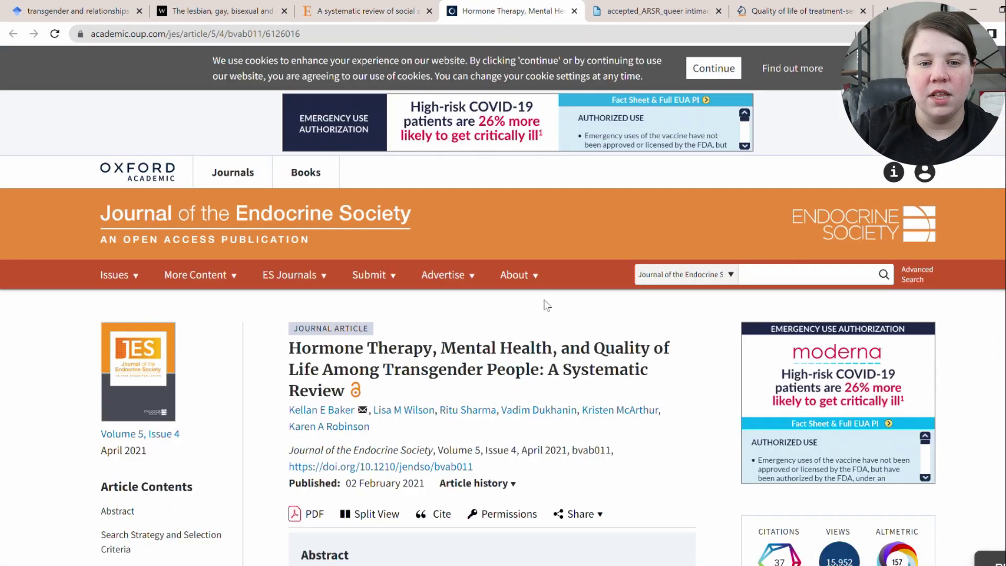
Step: Open the hormone therapy review PDF (bvab011.pdf) and save it into Transgender Reviews
{"action": "scroll", "coordinate": [531, 363], "scroll_direction": "down", "scroll_amount": 4}
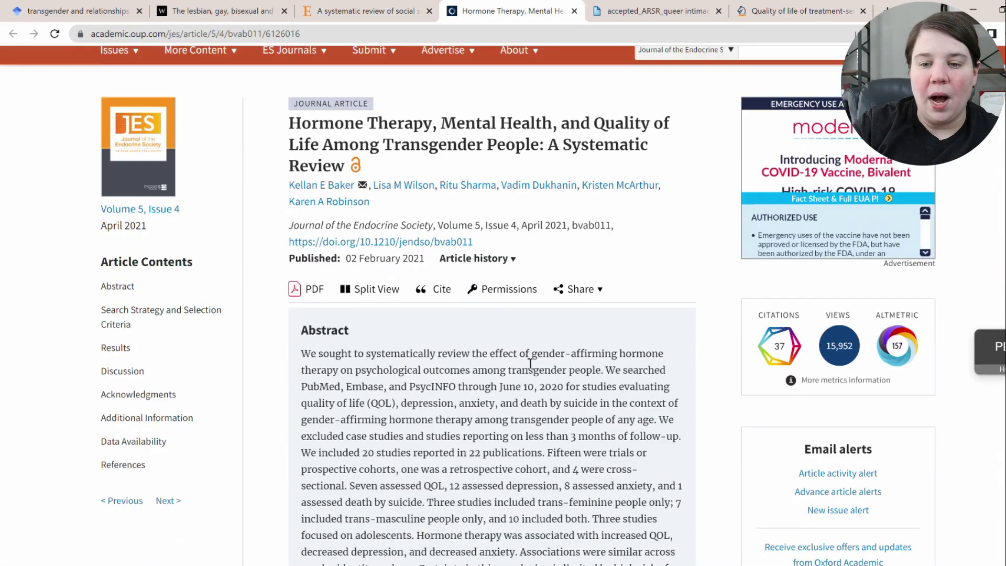
{"action": "left_click", "coordinate": [306, 277]}
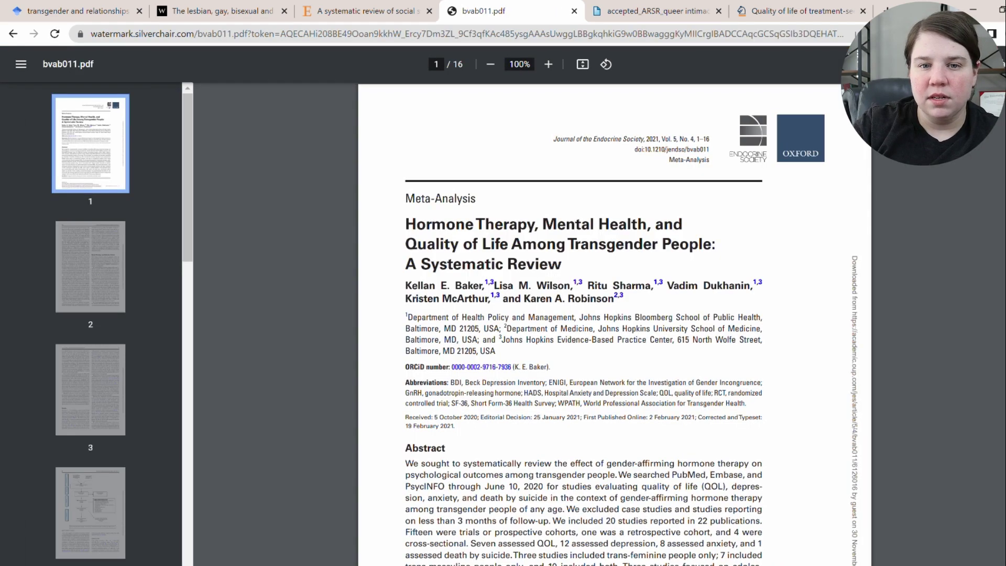
{"action": "key", "text": "ctrl+s"}
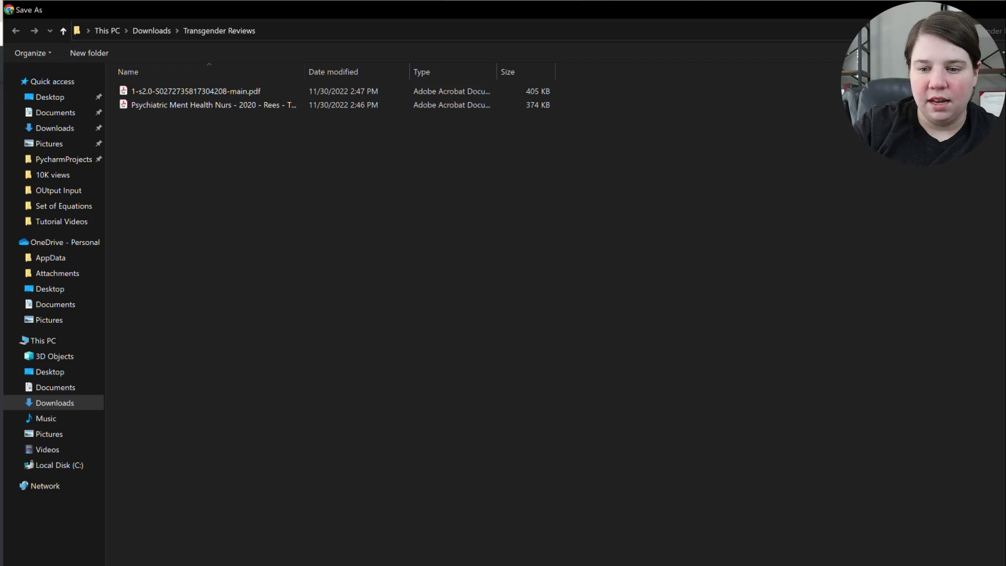
{"action": "key", "text": "Return"}
{"action": "left_click", "coordinate": [656, 11]}
{"action": "scroll", "coordinate": [482, 348], "scroll_direction": "down", "scroll_amount": 3}
{"action": "scroll", "coordinate": [482, 348], "scroll_direction": "up", "scroll_amount": 10}
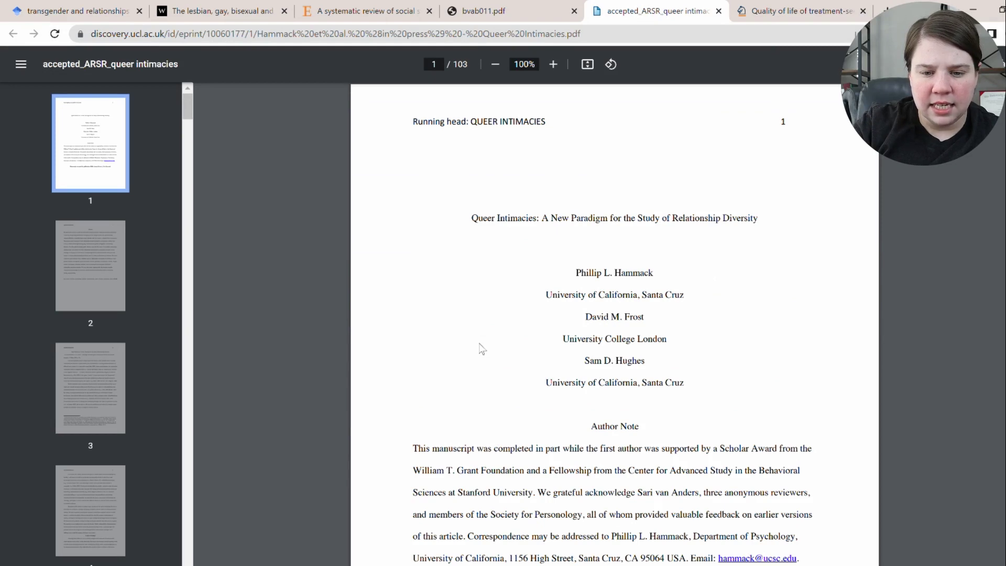
Step: Open the Queer intimacies journal page from the Scholar results in a new tab
{"action": "left_click", "coordinate": [47, 9]}
{"action": "left_click", "coordinate": [697, 19]}
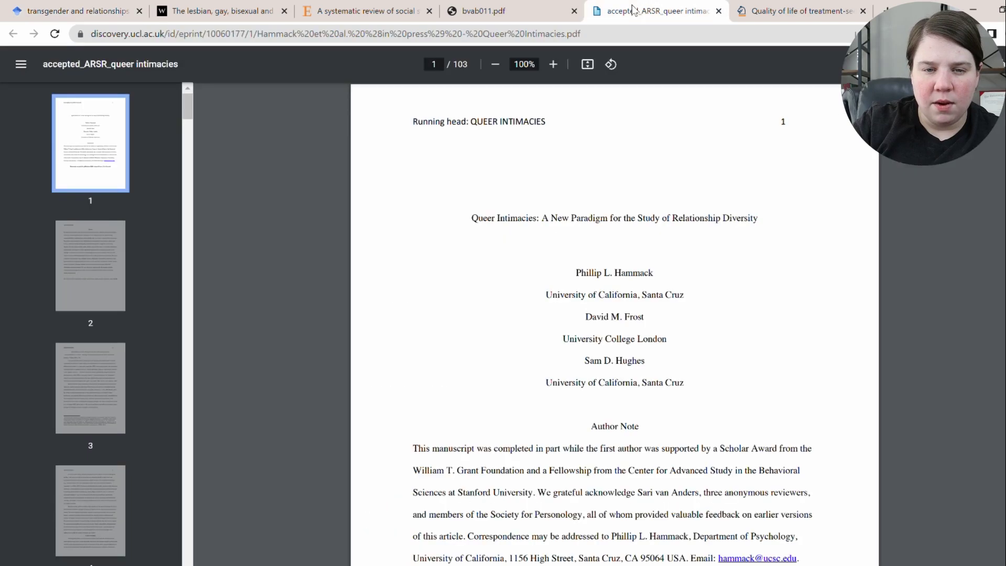
{"action": "left_click", "coordinate": [42, 12]}
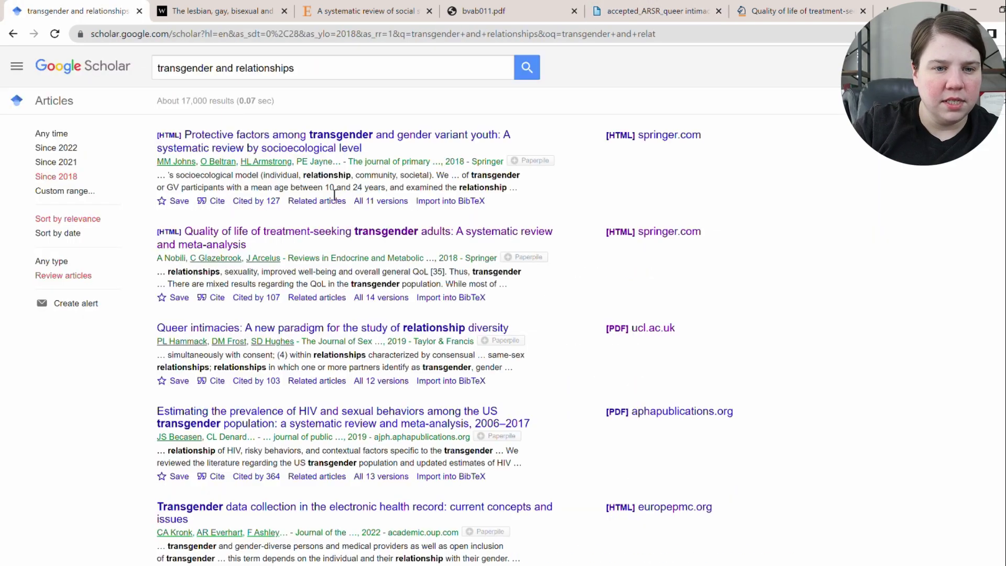
{"action": "right_click", "coordinate": [338, 330]}
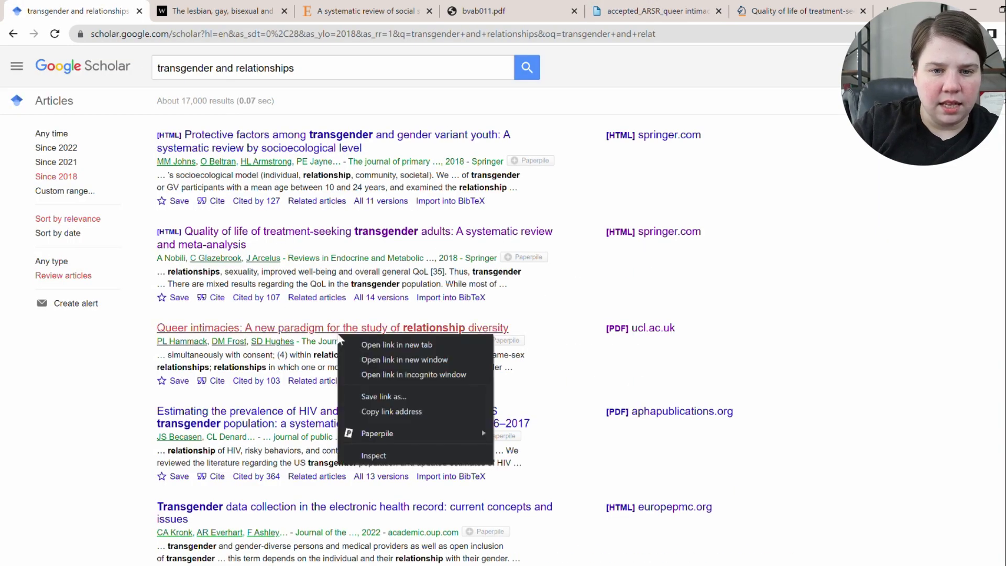
{"action": "left_click", "coordinate": [375, 344]}
{"action": "left_click", "coordinate": [796, 11]}
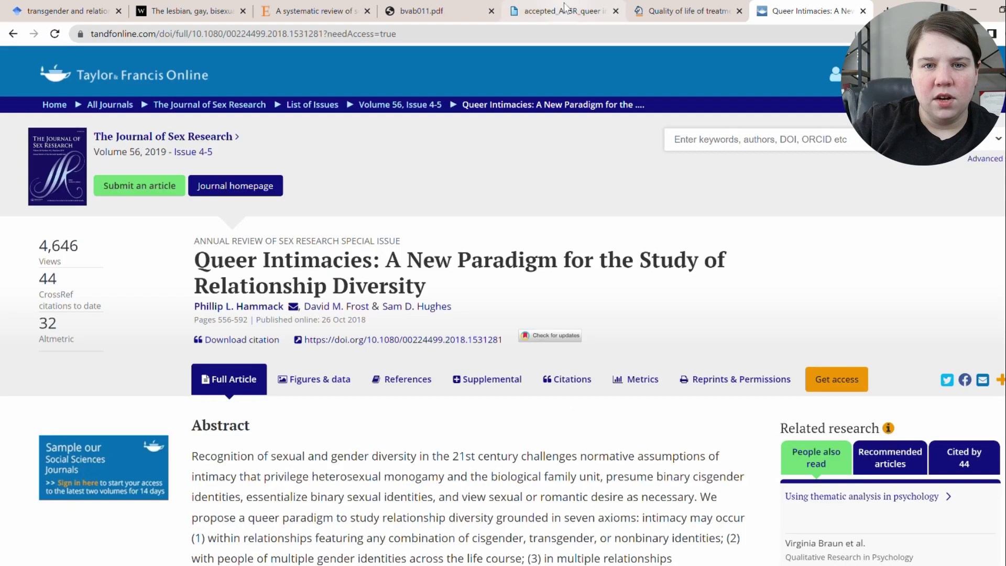
Step: Save the Queer Intimacies manuscript PDF into Transgender Reviews
{"action": "left_click", "coordinate": [563, 10]}
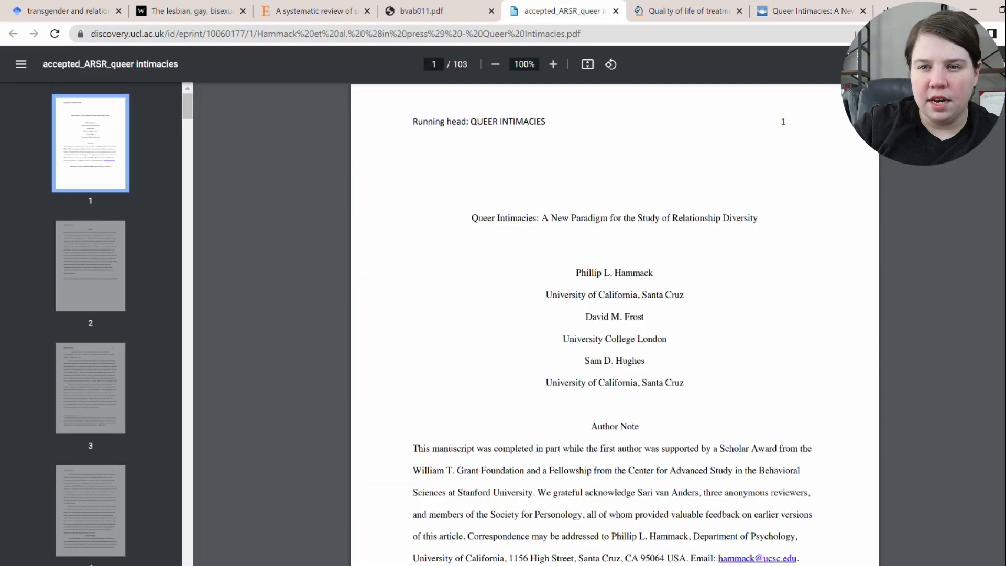
{"action": "key", "text": "ctrl+s"}
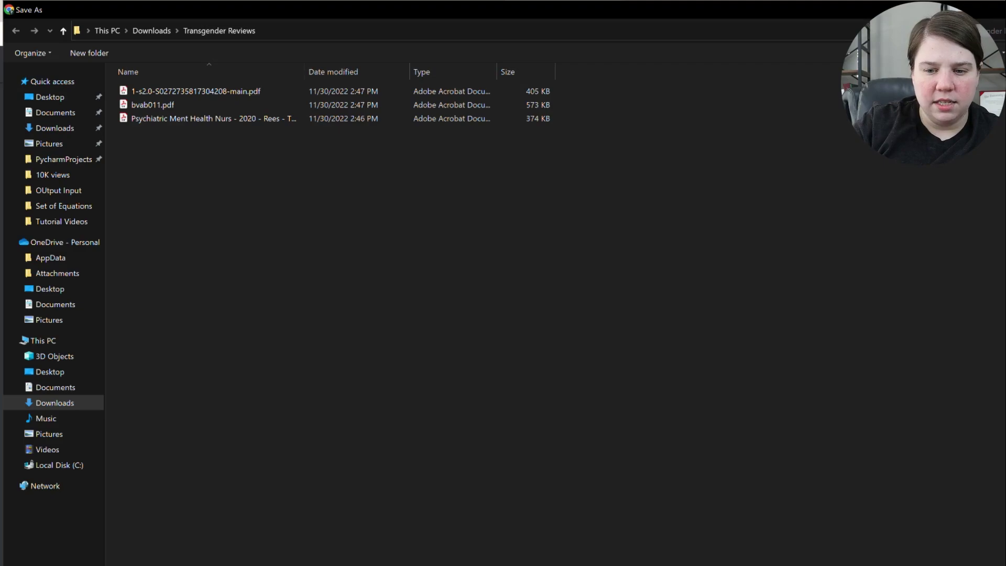
{"action": "key", "text": "Return"}
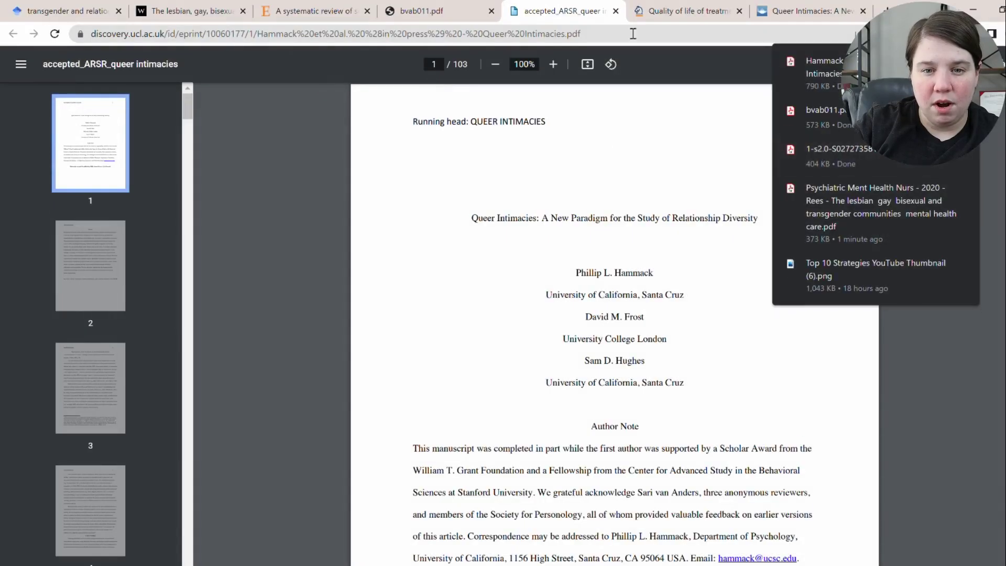
{"action": "left_click", "coordinate": [665, 9]}
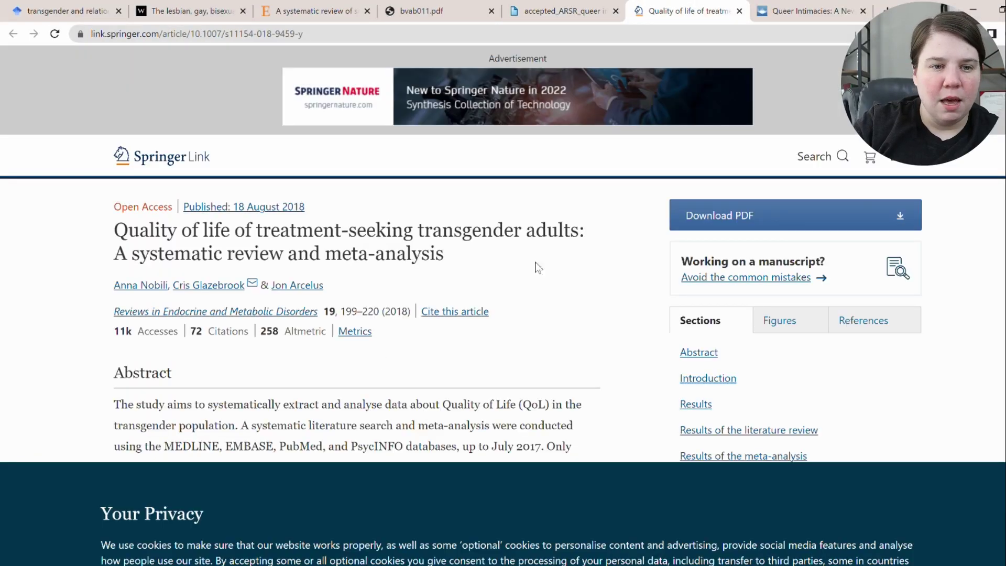
Step: Open the Springer quality-of-life review PDF and save it into Transgender Reviews
{"action": "left_click", "coordinate": [731, 214]}
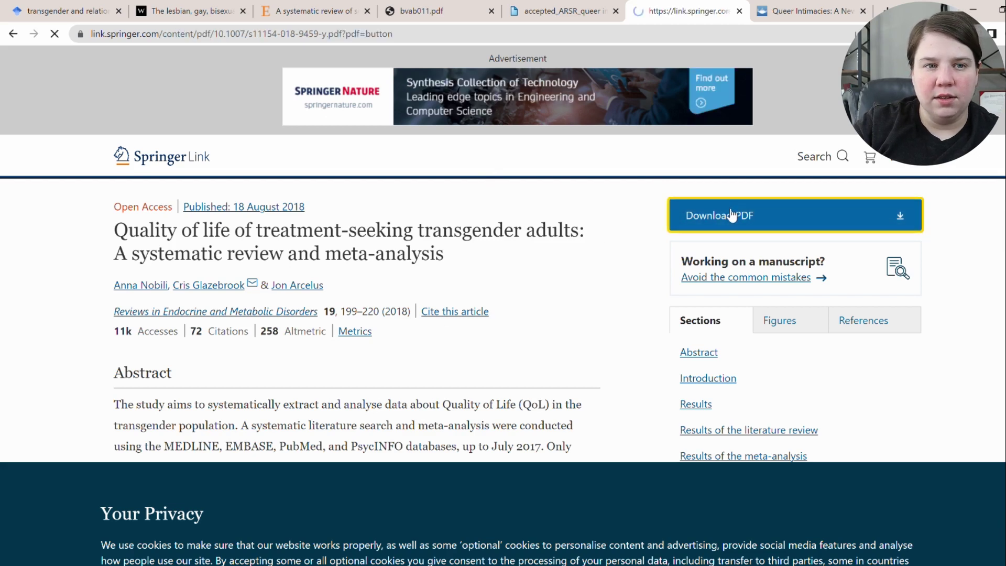
{"action": "key", "text": "ctrl+s"}
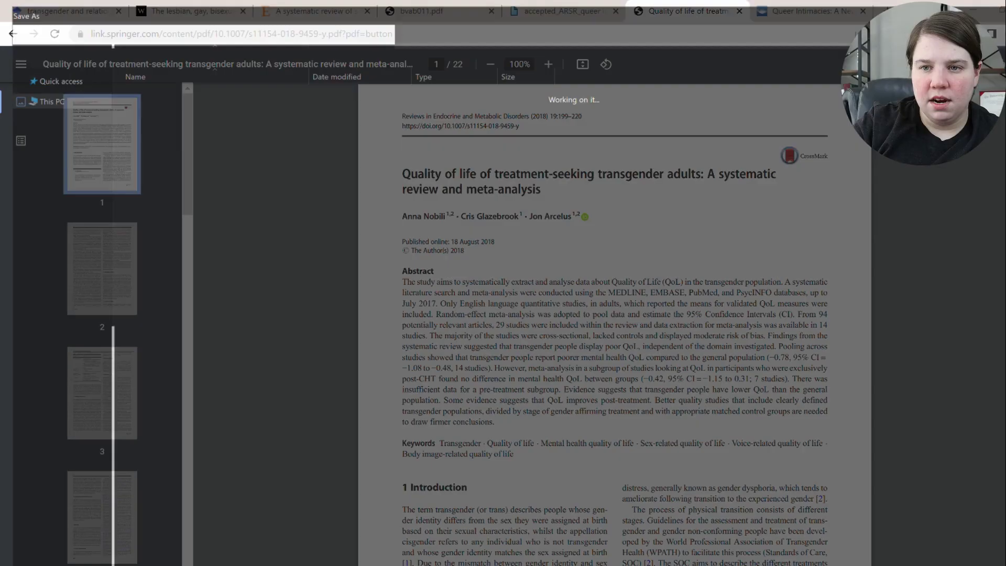
{"action": "key", "text": "Return"}
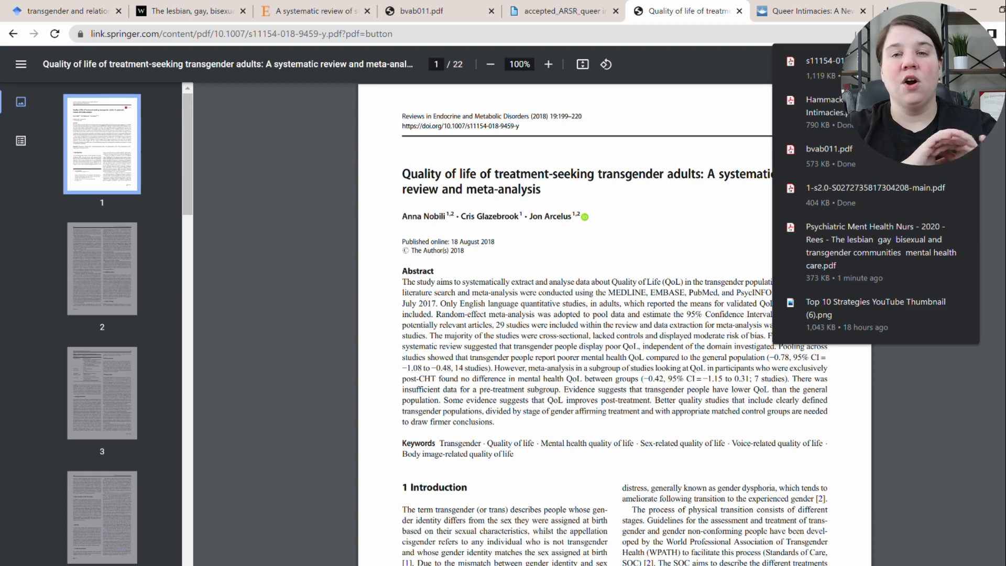
{"action": "key", "text": "Escape"}
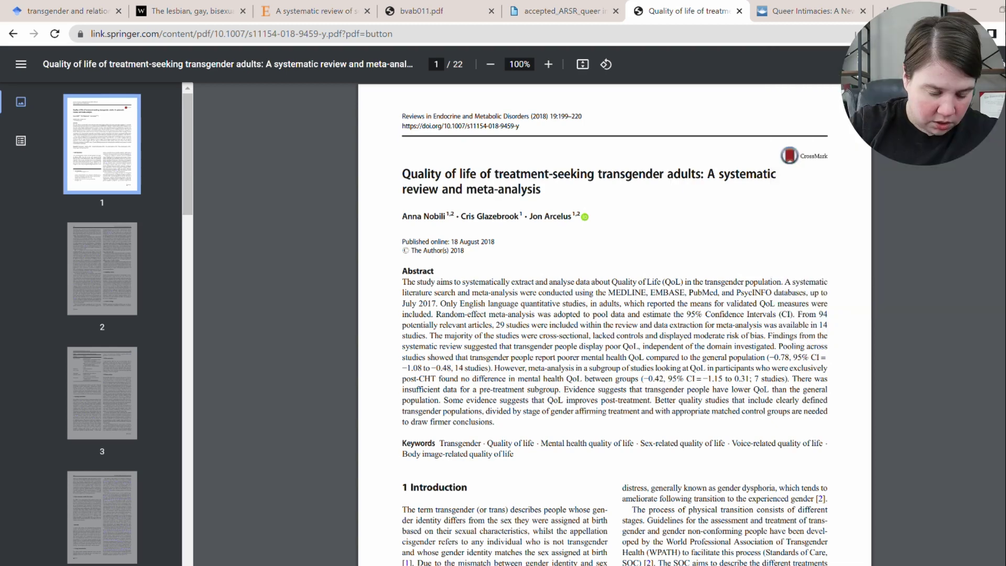
Step: Open the Start menu's app list, scroll it, and close it again
{"action": "key", "text": "super"}
{"action": "scroll", "coordinate": [127, 514], "scroll_direction": "down", "scroll_amount": 10}
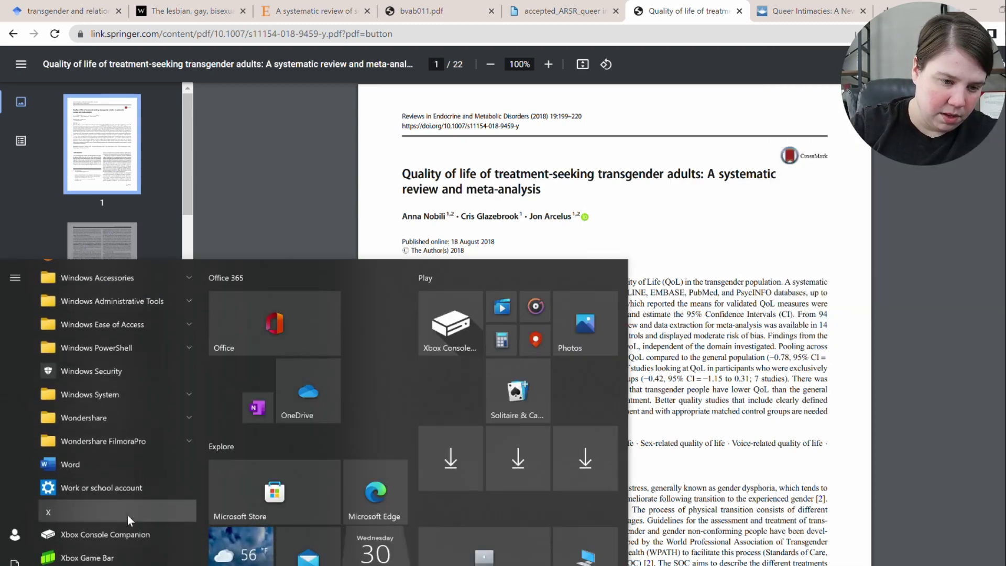
{"action": "key", "text": "Escape"}
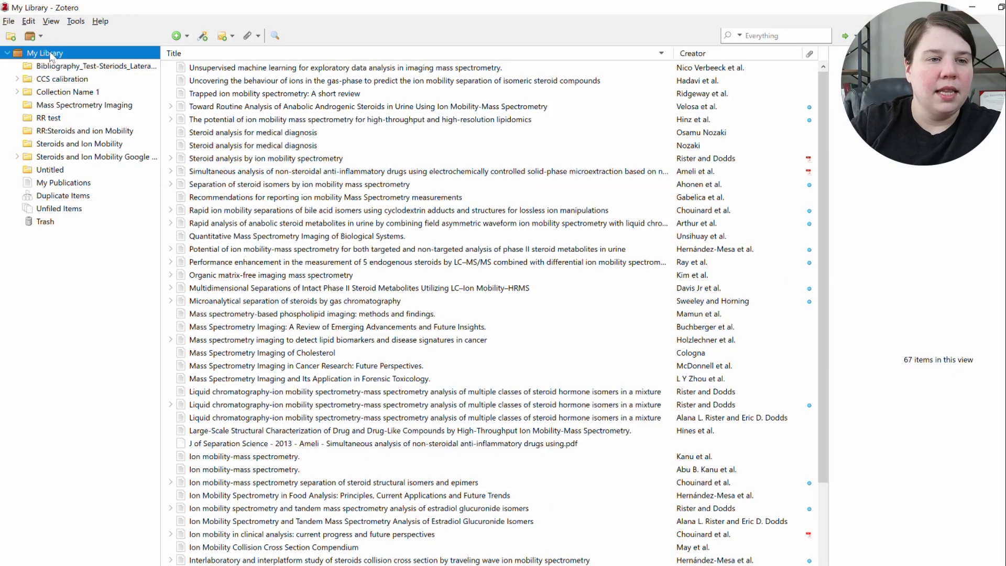
Step: Add a My Library collection named 'Transgender and Mental Health and Relationships'
{"action": "right_click", "coordinate": [51, 55]}
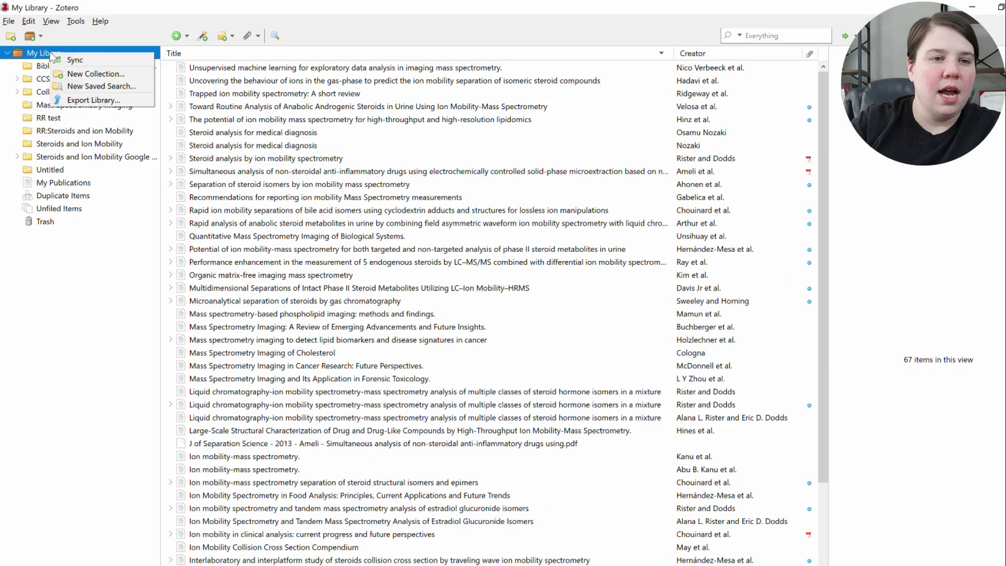
{"action": "left_click", "coordinate": [84, 76]}
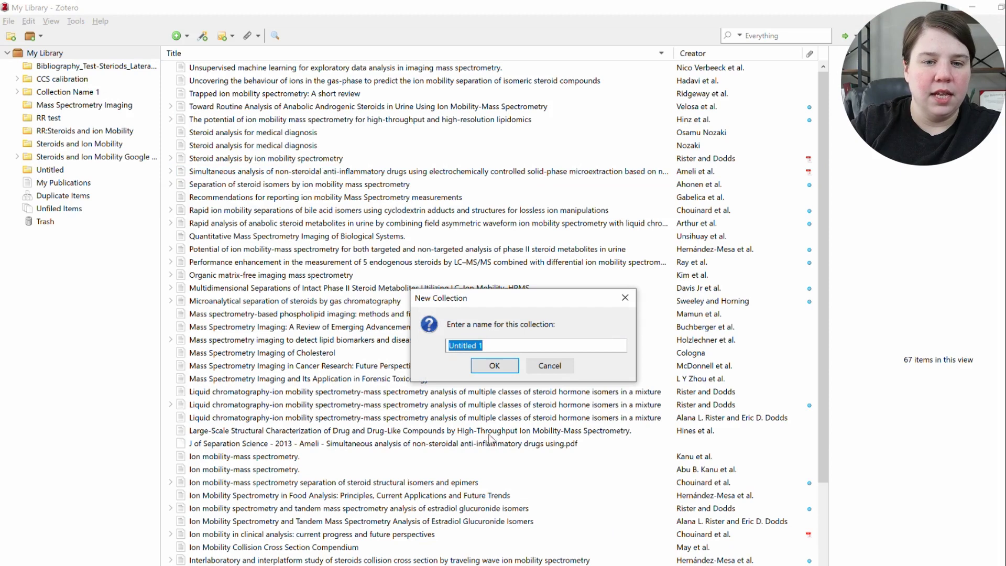
{"action": "type", "text": "Tran"}
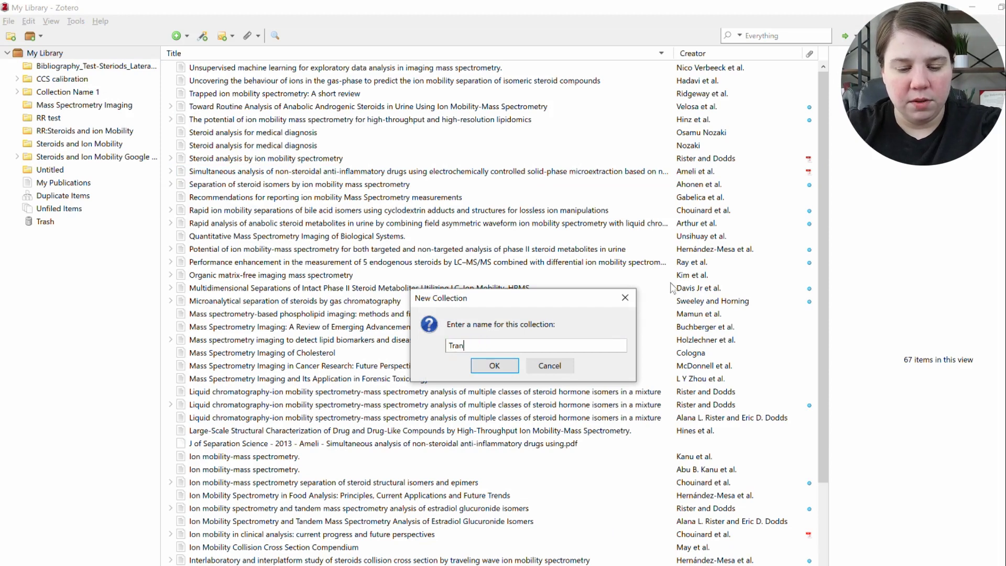
{"action": "type", "text": "sgend"}
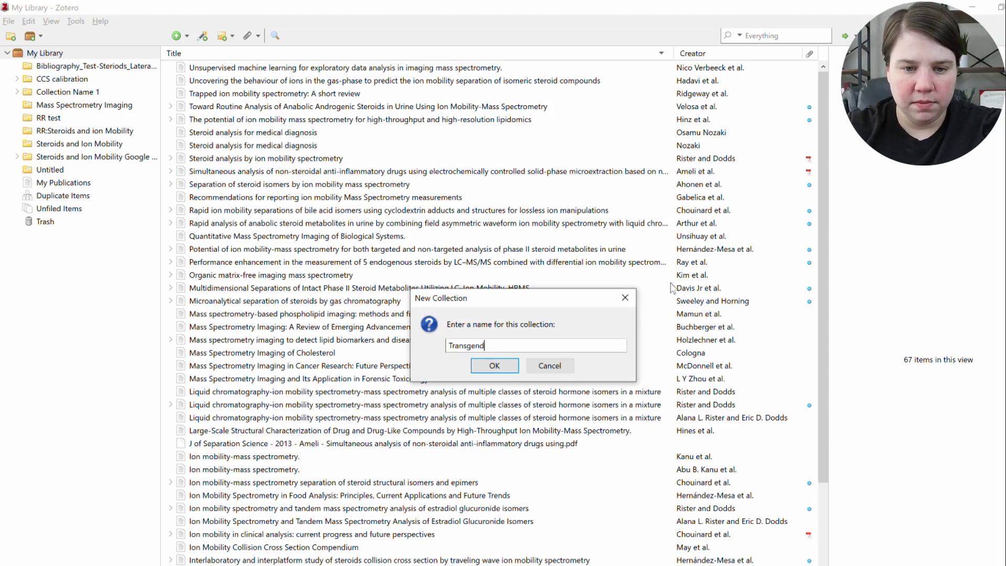
{"action": "type", "text": "er and Mental Health and Relationships"}
{"action": "left_click", "coordinate": [495, 366]}
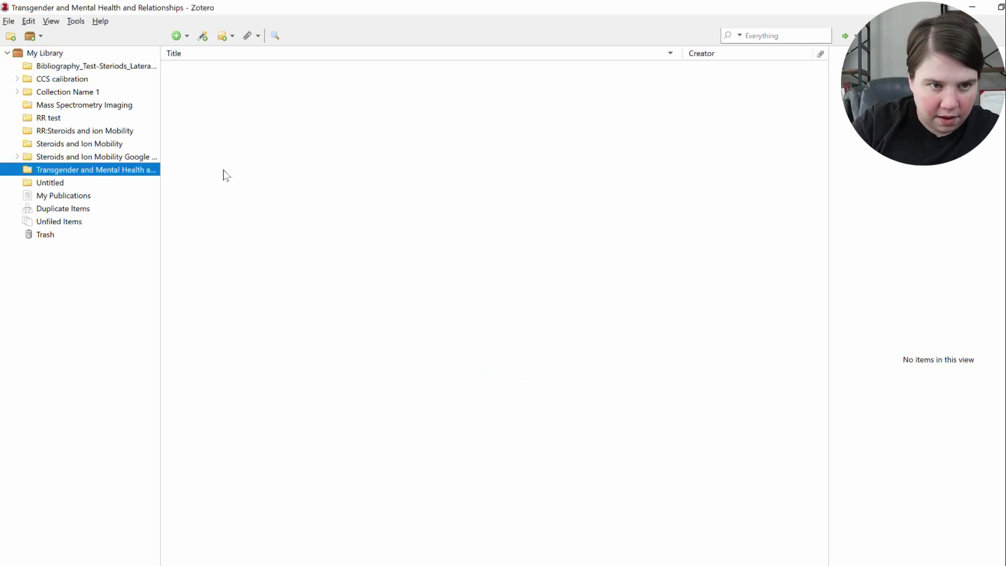
Step: Drag all five review PDFs from the Transgender Reviews folder into the empty Zotero collection
{"action": "key", "text": "alt+Tab"}
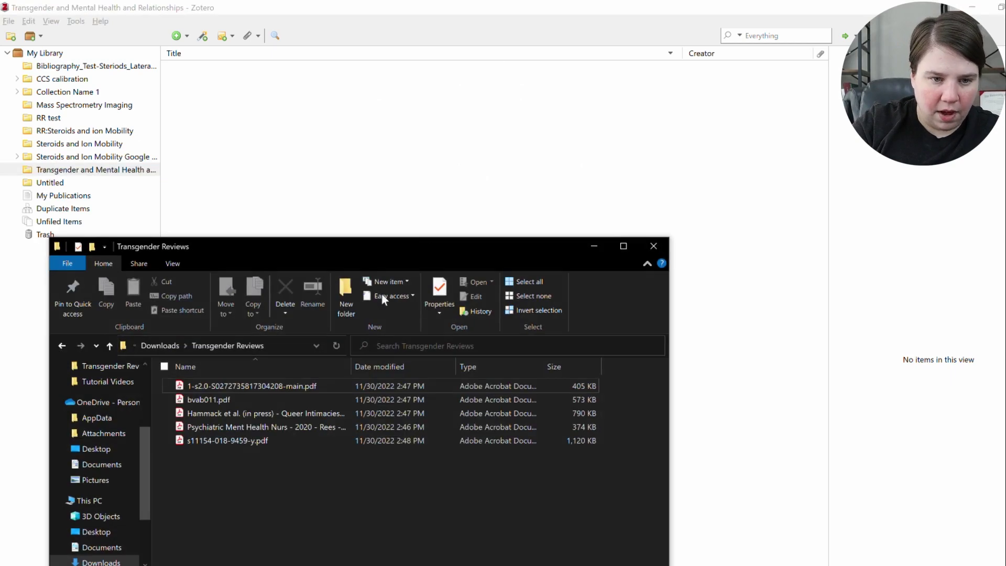
{"action": "left_click", "coordinate": [205, 386]}
{"action": "left_click", "coordinate": [204, 441], "text": "shift"}
{"action": "left_click_drag", "start_coordinate": [204, 442], "coordinate": [478, 132]}
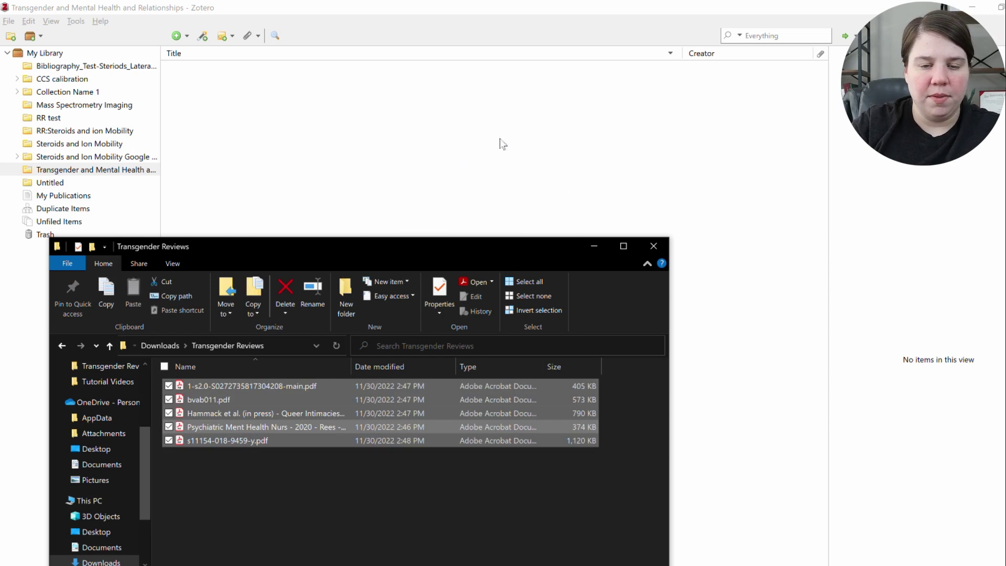
{"action": "left_click", "coordinate": [596, 231]}
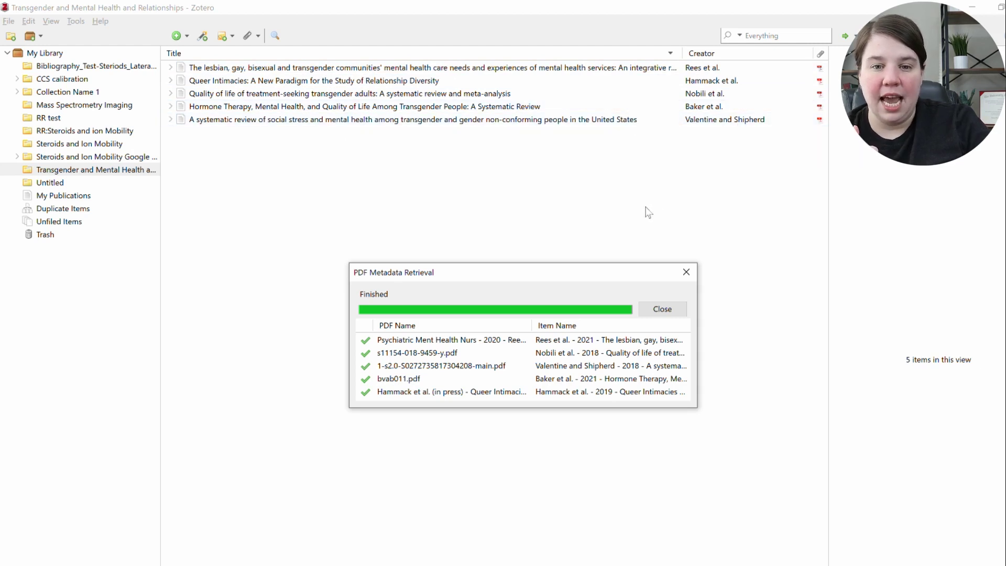
Step: Close the metadata retrieval report and search the collection for 'Transgende', then 'Relation'
{"action": "left_click", "coordinate": [663, 308]}
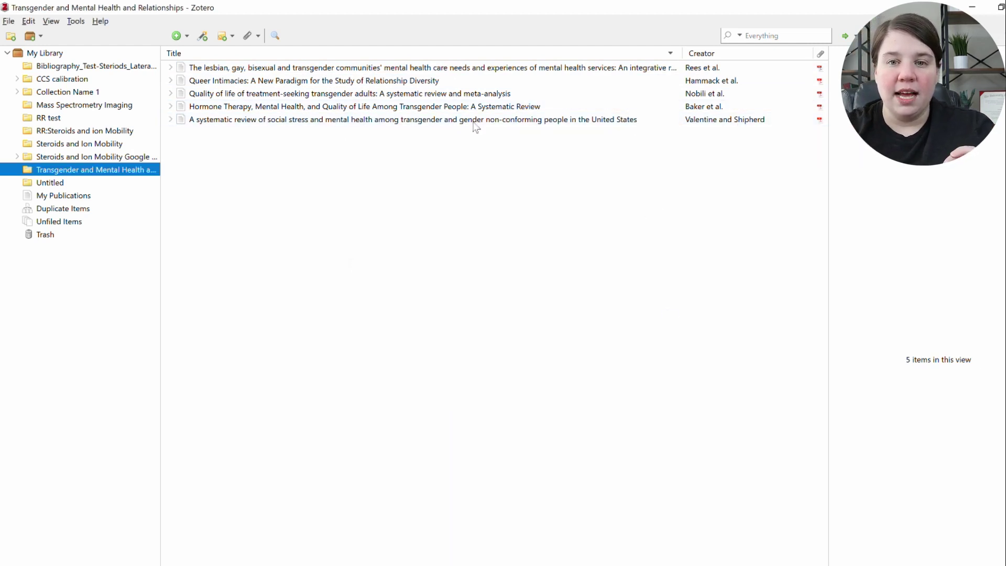
{"action": "left_click", "coordinate": [790, 41]}
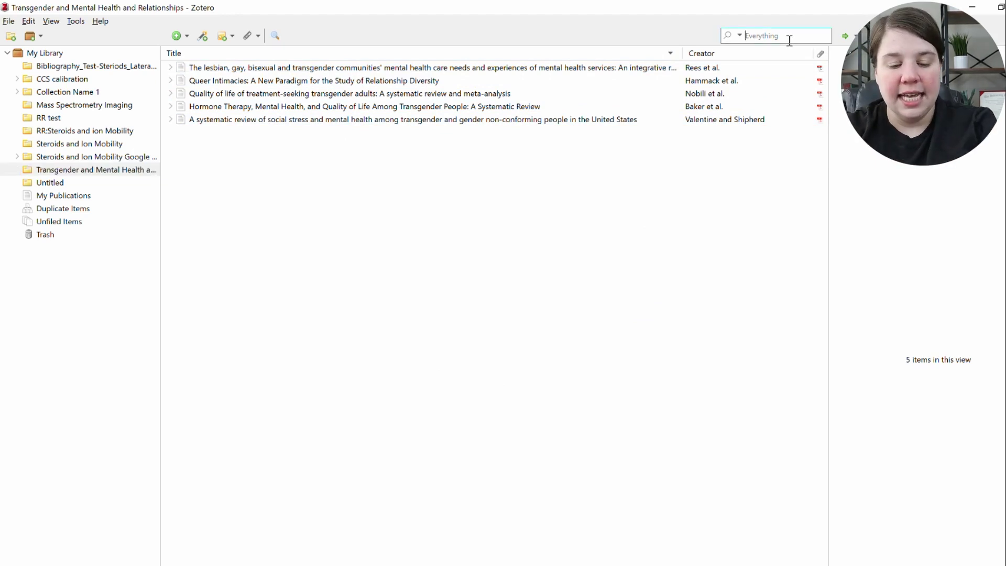
{"action": "type", "text": "Trans"}
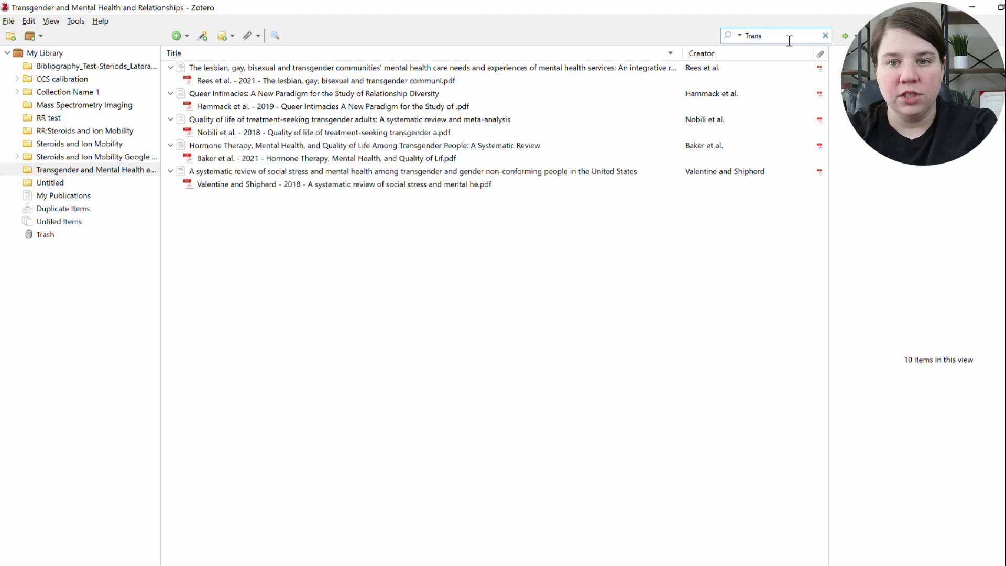
{"action": "type", "text": "gende"}
{"action": "key", "text": "ctrl+a"}
{"action": "key", "text": "BackSpace"}
{"action": "type", "text": "Relat"}
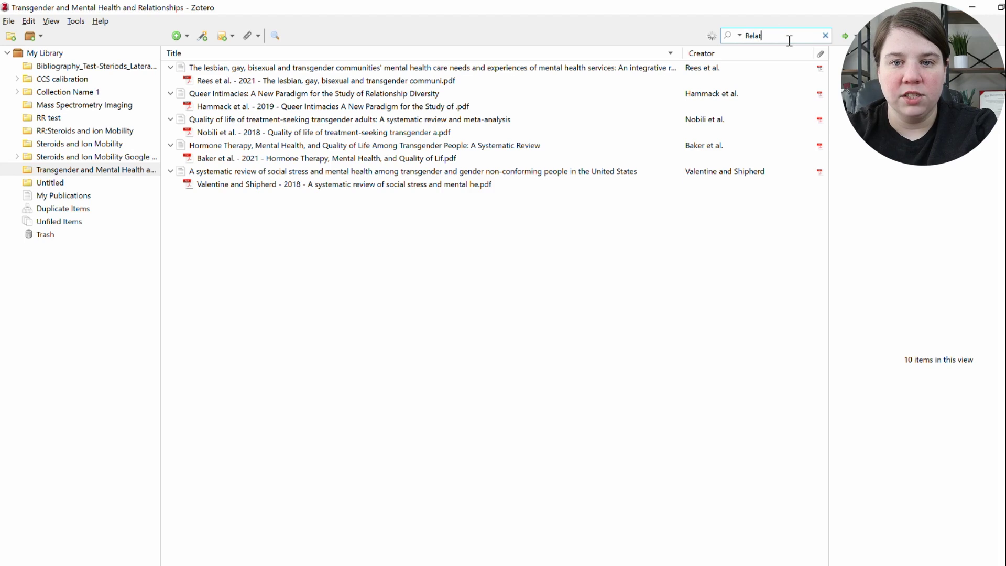
{"action": "type", "text": "ionships"}
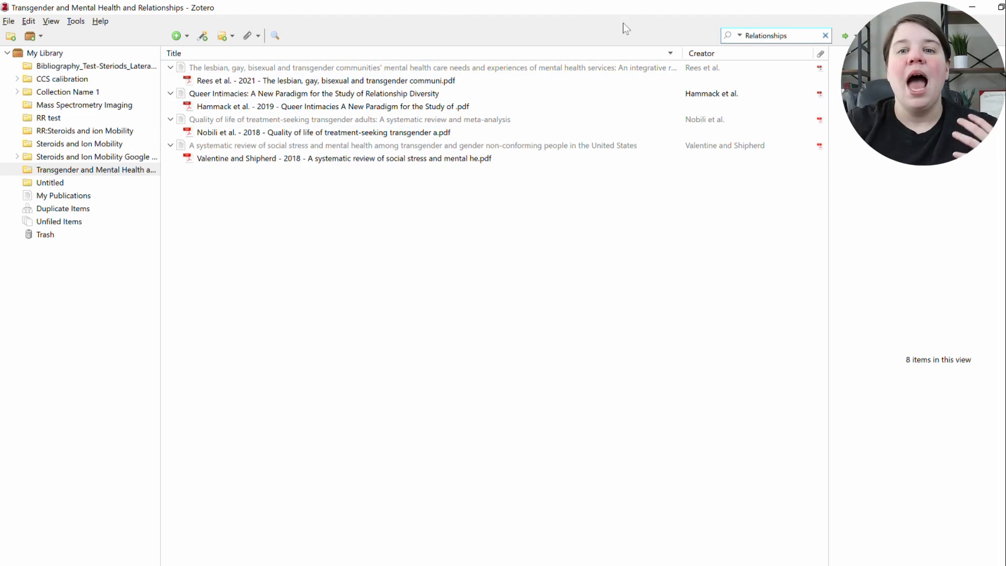
Step: Clear the search and open the Baker et al. Hormone Therapy review's PDF attachment
{"action": "left_click_drag", "start_coordinate": [790, 36], "coordinate": [708, 43]}
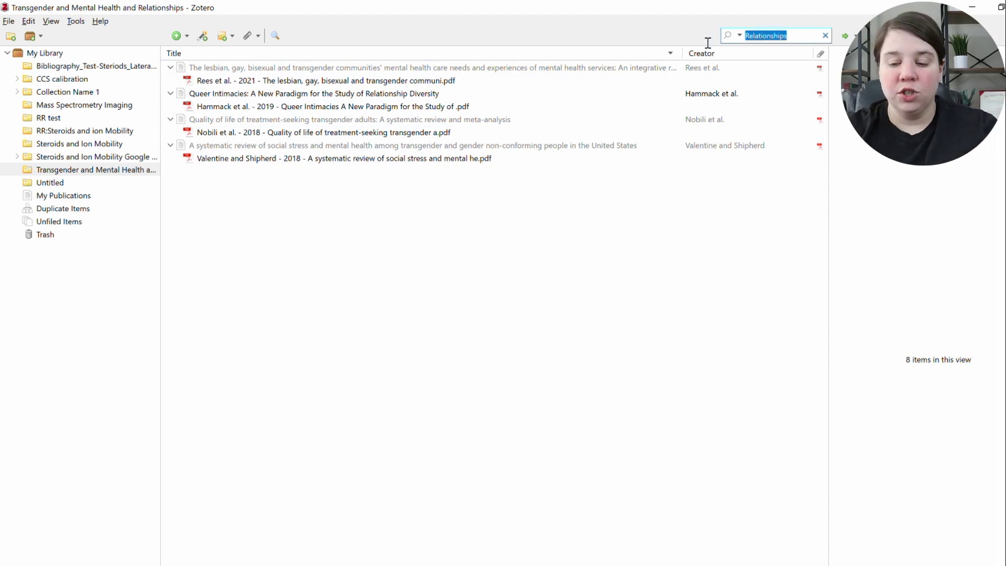
{"action": "key", "text": "BackSpace"}
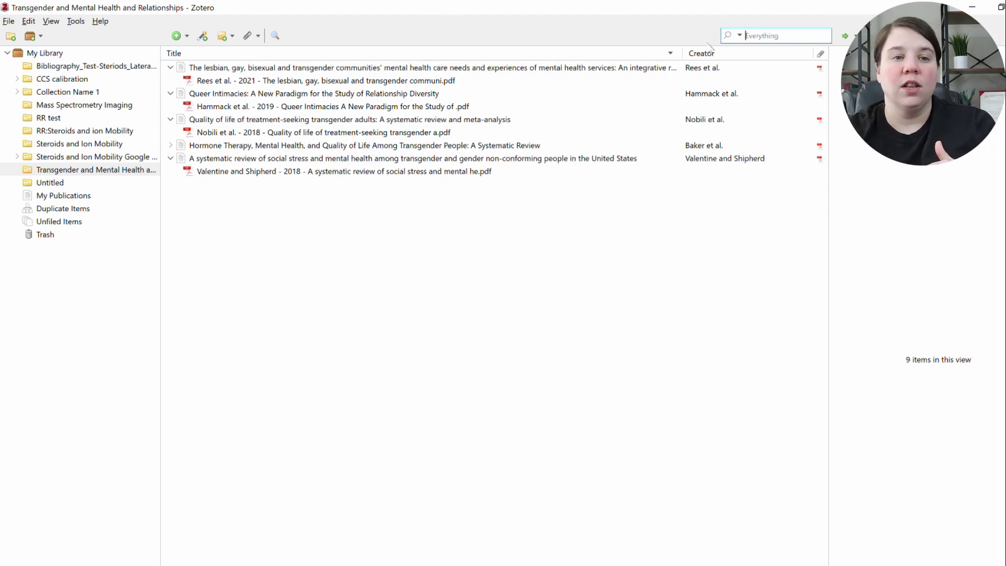
{"action": "left_click", "coordinate": [170, 145]}
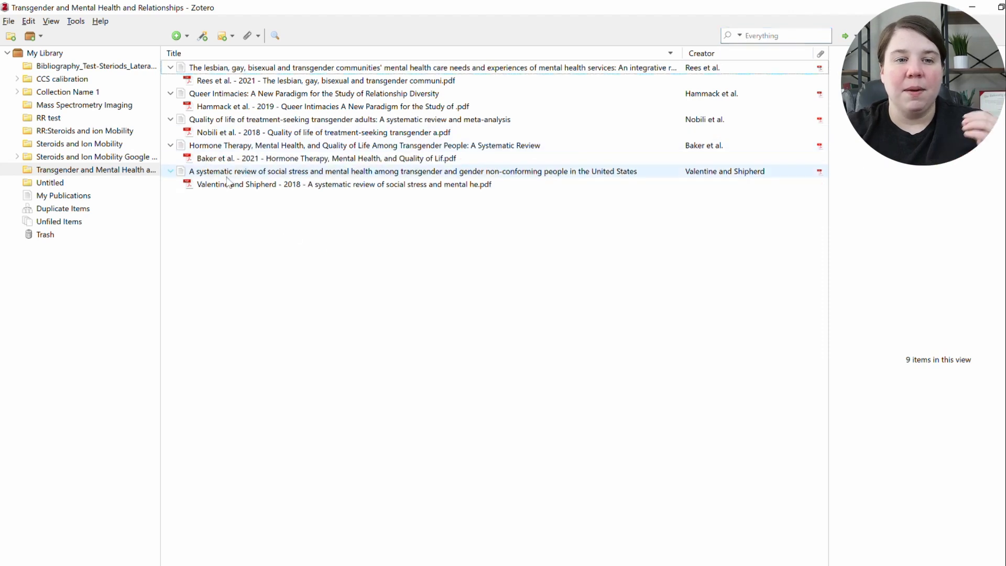
{"action": "double_click", "coordinate": [231, 158]}
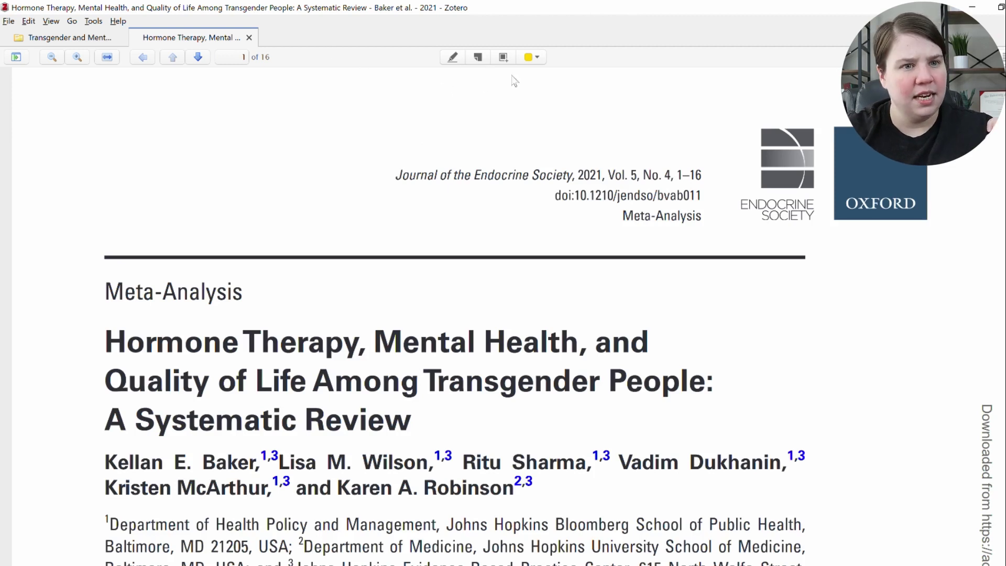
Step: Check the reader's highlight colour choices, then close the Hormone Therapy PDF tab
{"action": "left_click", "coordinate": [540, 59]}
{"action": "left_click", "coordinate": [539, 59]}
{"action": "left_click", "coordinate": [540, 58]}
{"action": "left_click", "coordinate": [249, 37]}
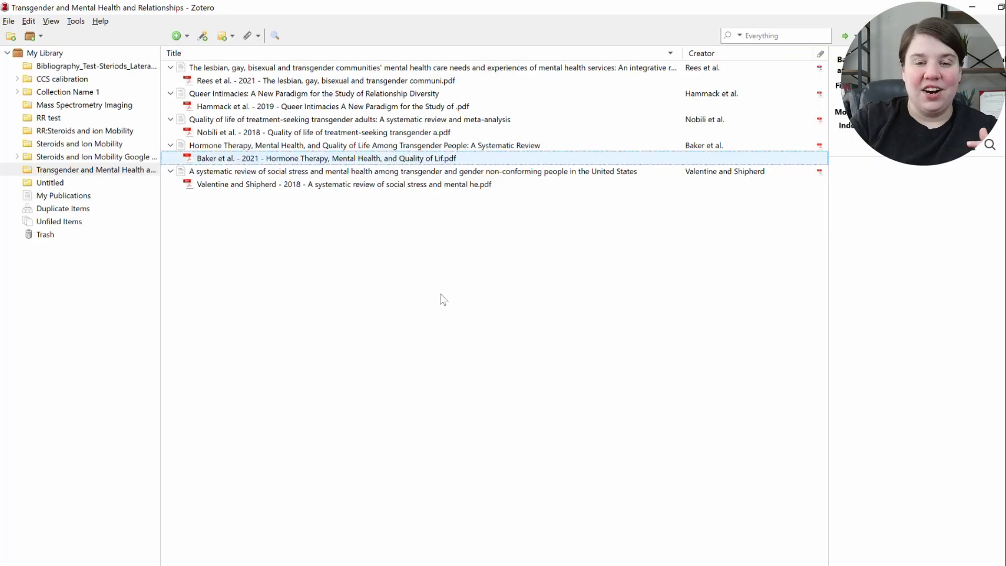